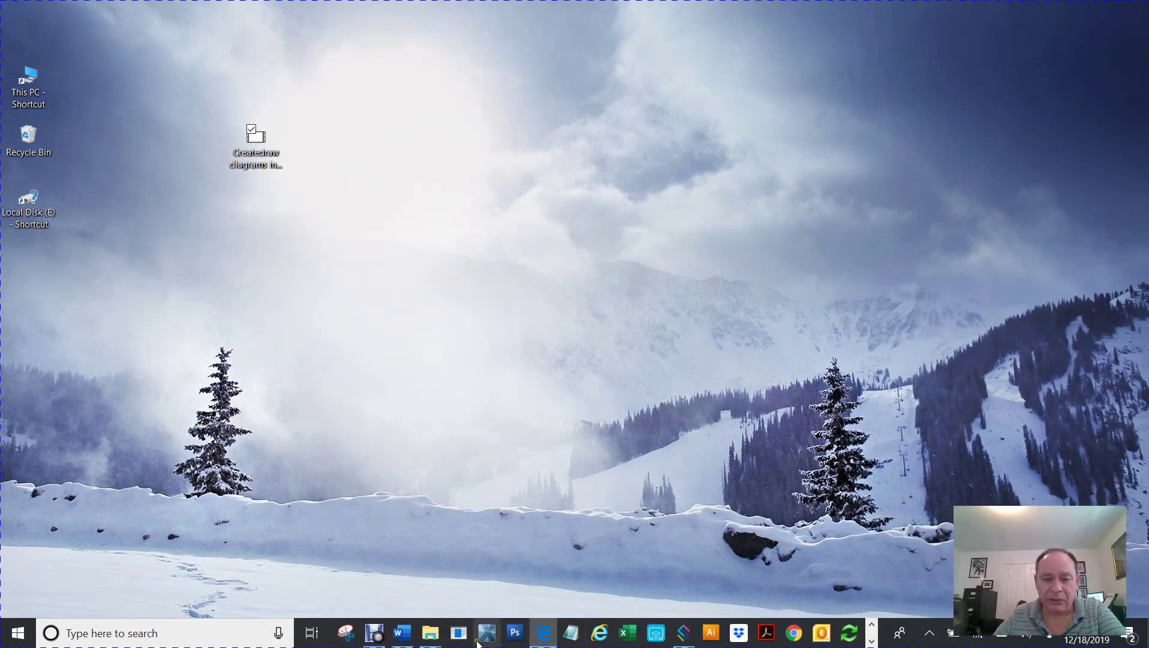
Switch to the Word document and review its list of tutorial topics and video links
left_click(410, 635)
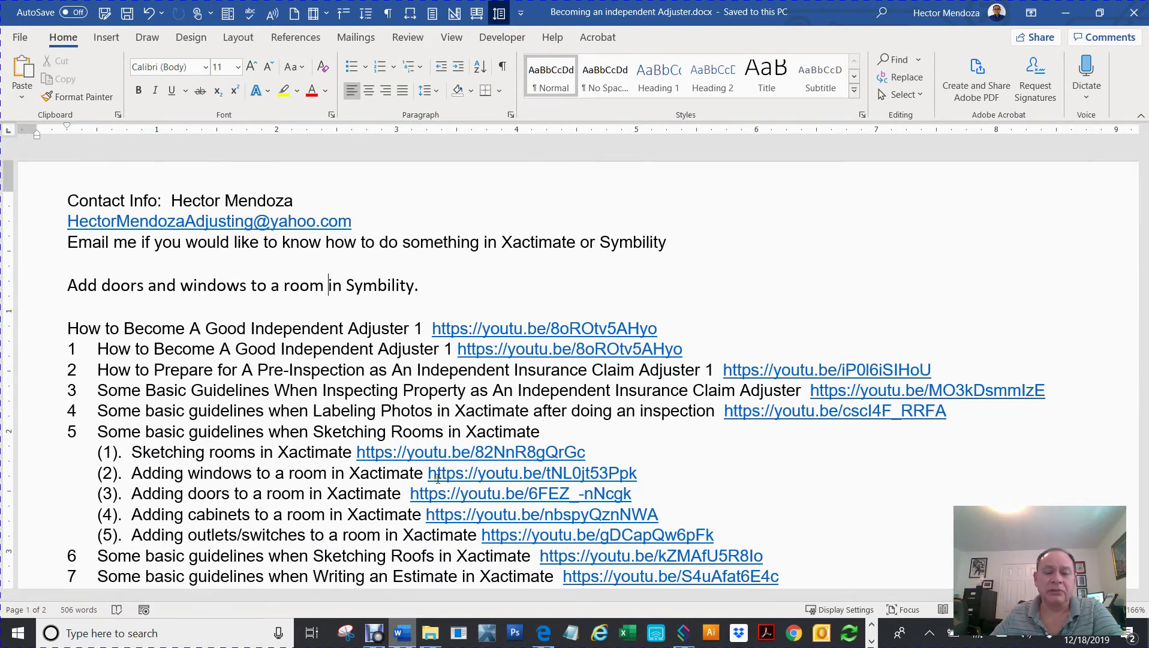
scroll(447, 482, "down", 15)
scroll(442, 480, "down", 6)
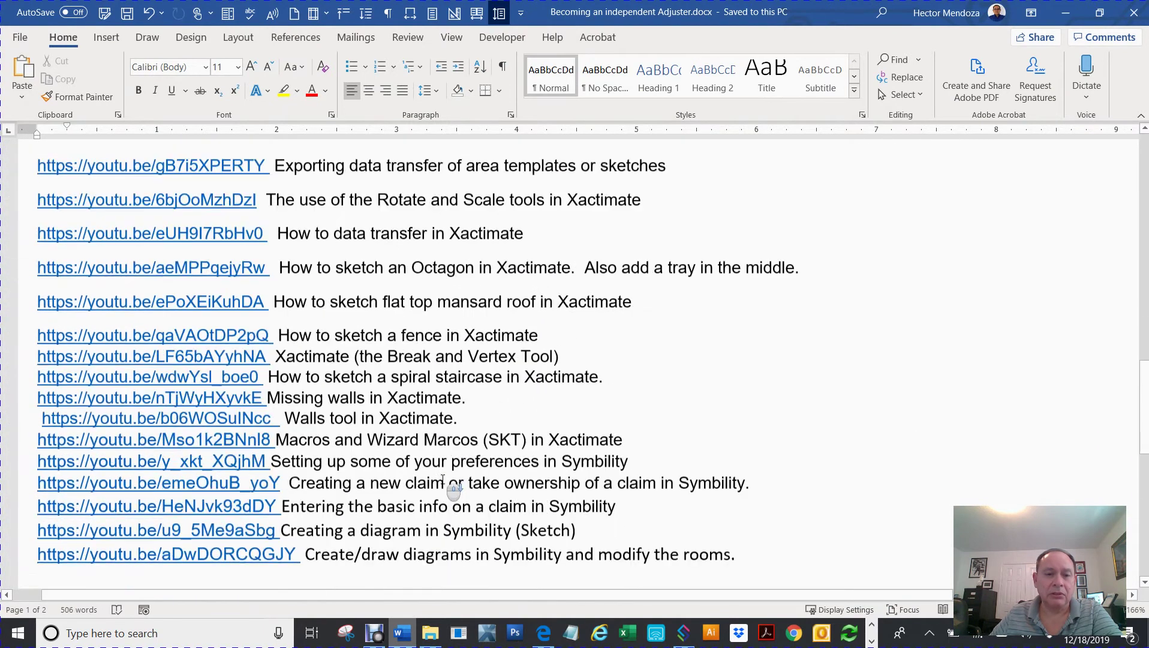
scroll(443, 480, "up", 3)
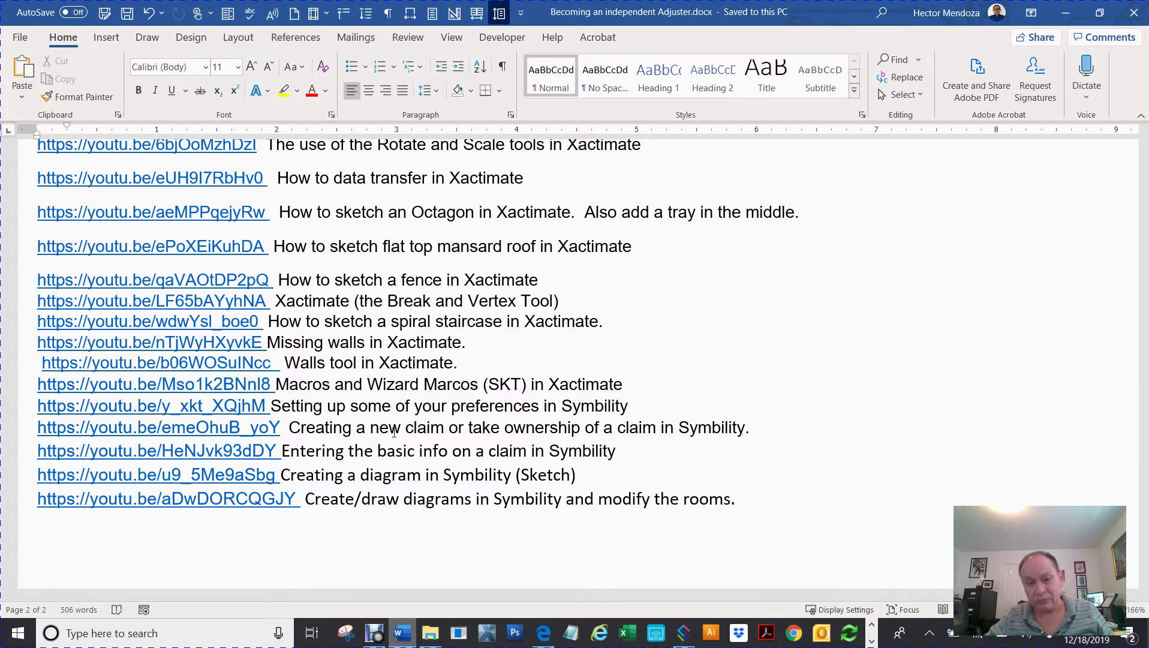
scroll(395, 429, "up", 15)
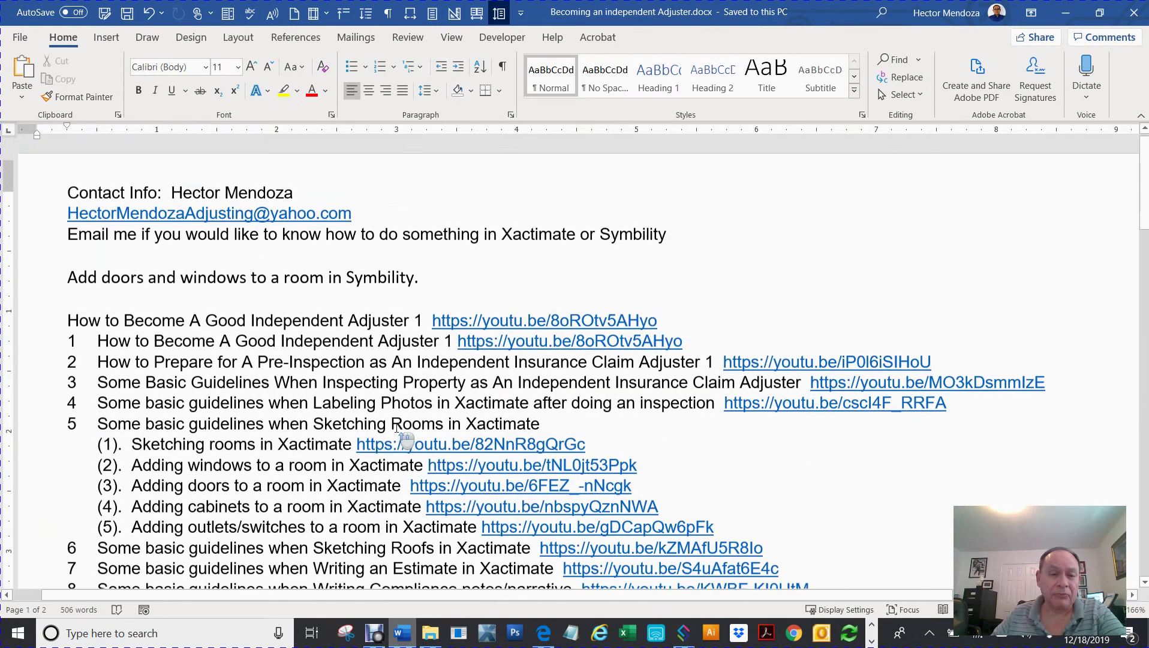
scroll(397, 428, "up", 1)
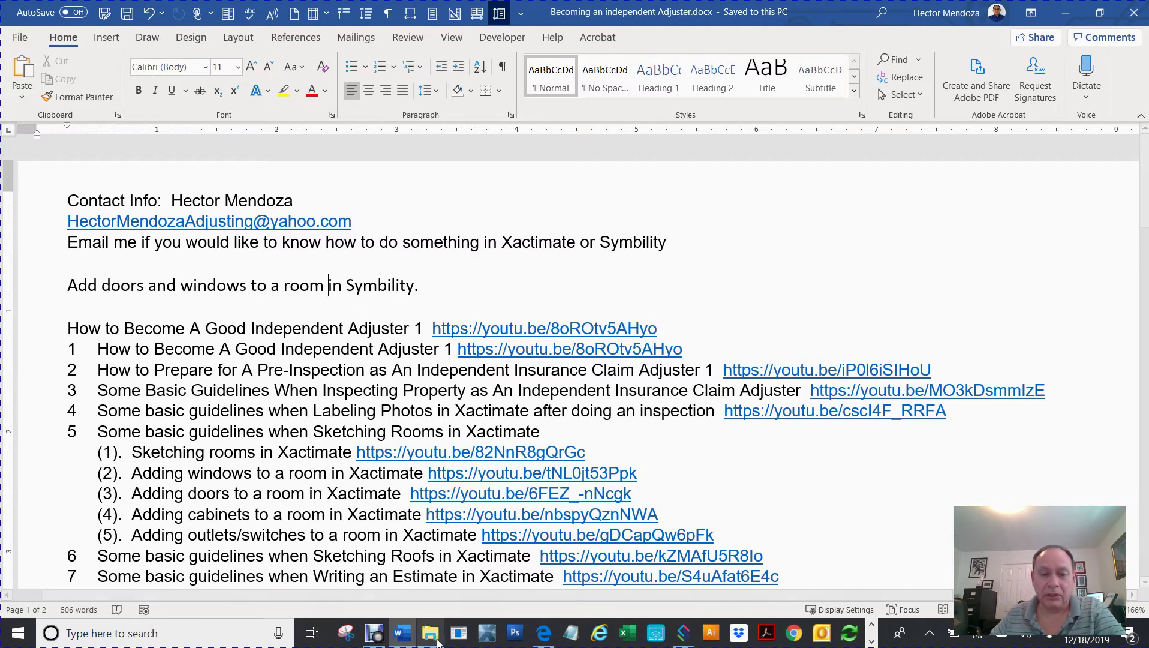
Switch to Symbility and draw a rectangular room about 12'11" by 9'11" in the diagram
left_click(682, 637)
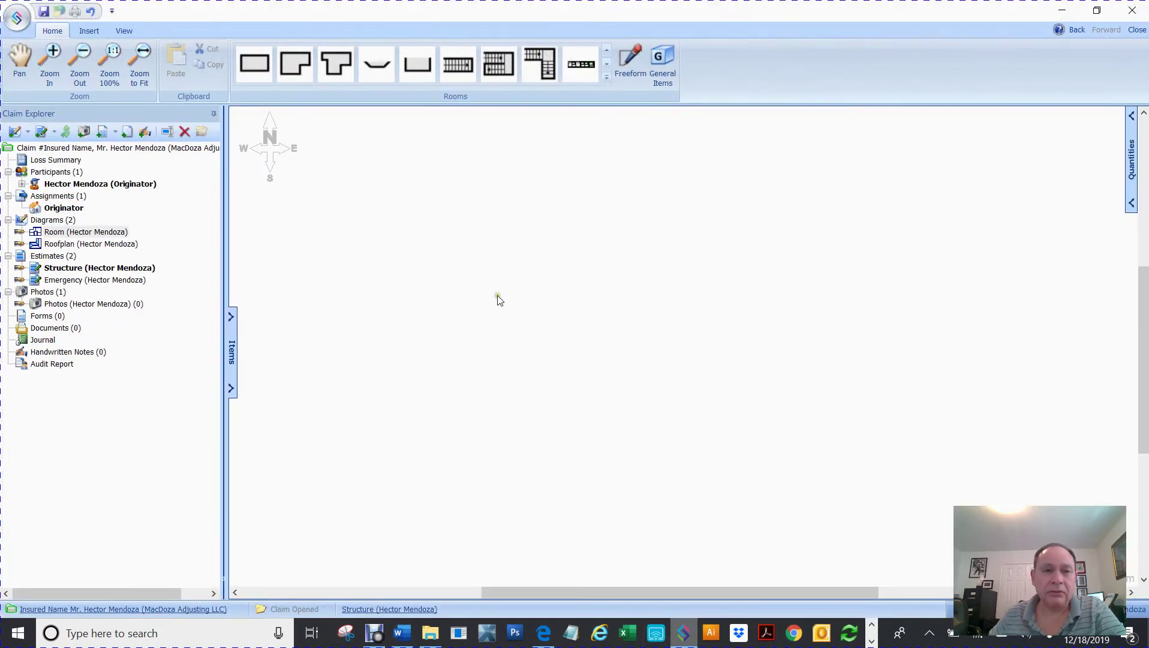
left_click(254, 63)
left_click_drag(478, 238, 769, 462)
key("Return")
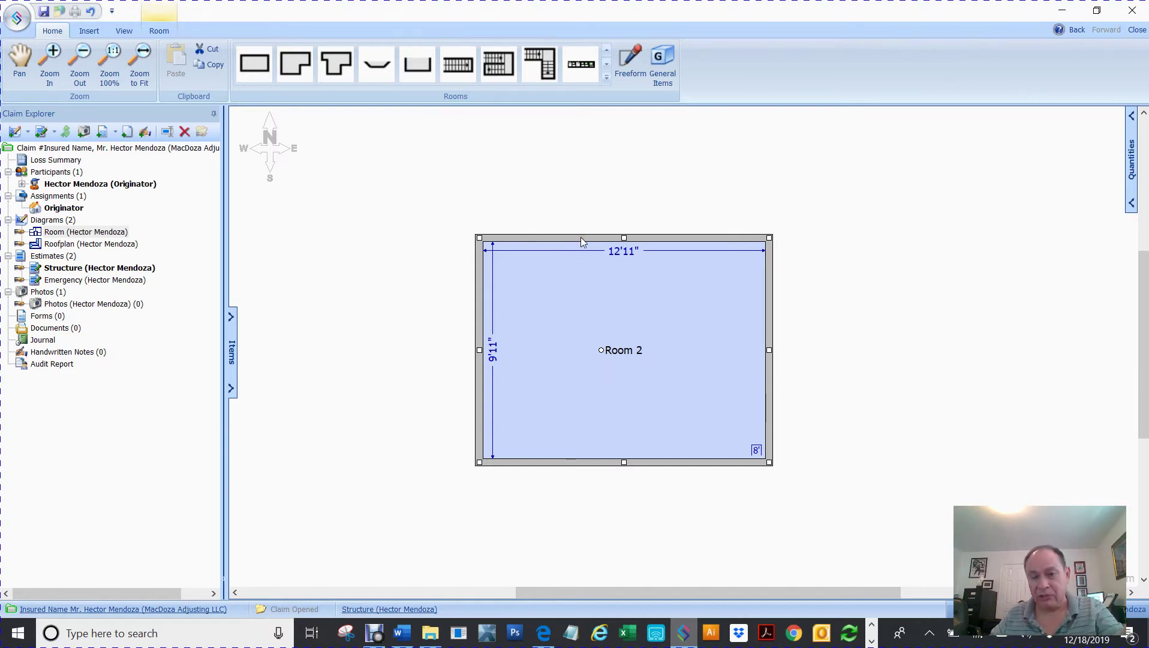
left_click(586, 322)
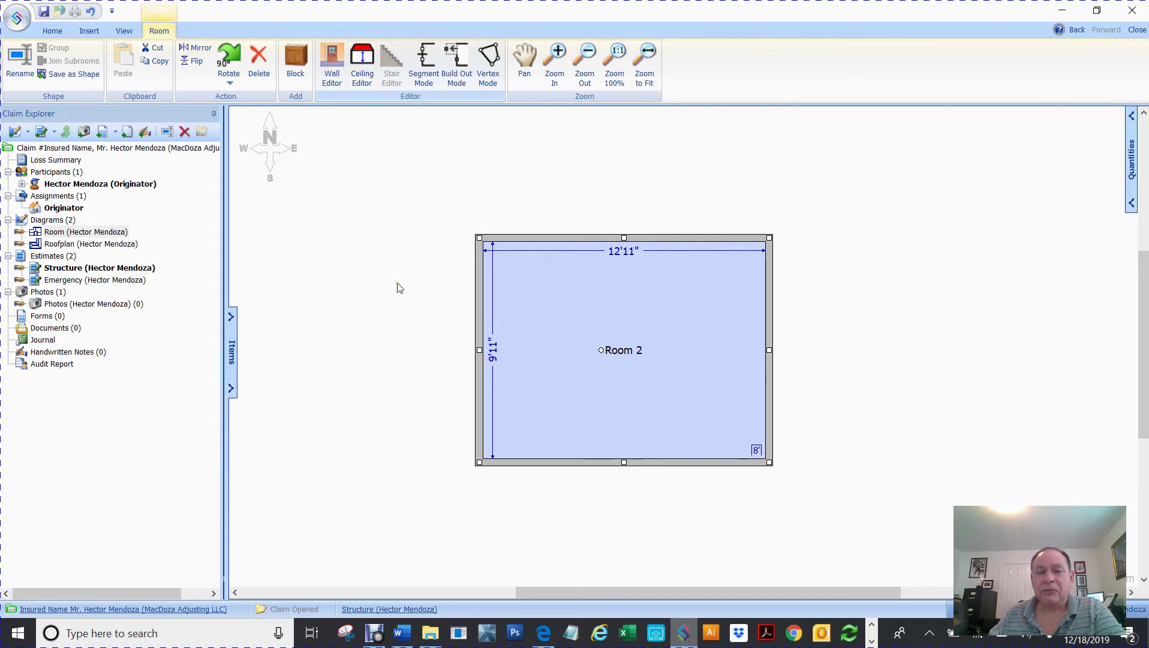
Add a 3' door centred in the north wall and a 4' window centred in the west wall
left_click(585, 245)
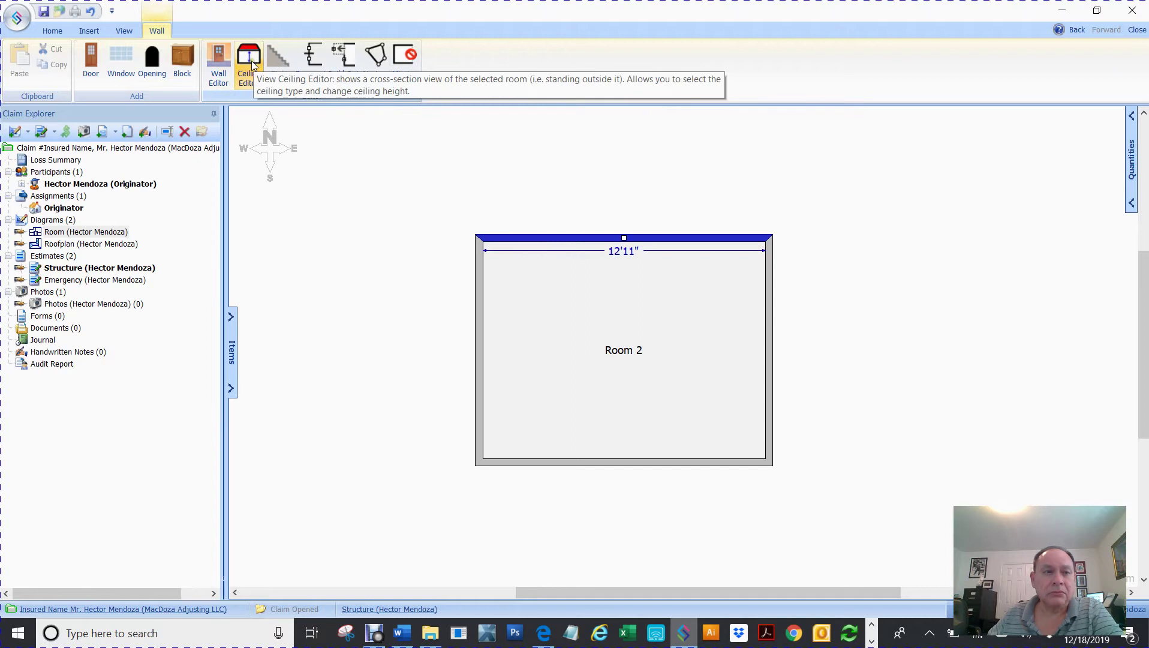
left_click(92, 54)
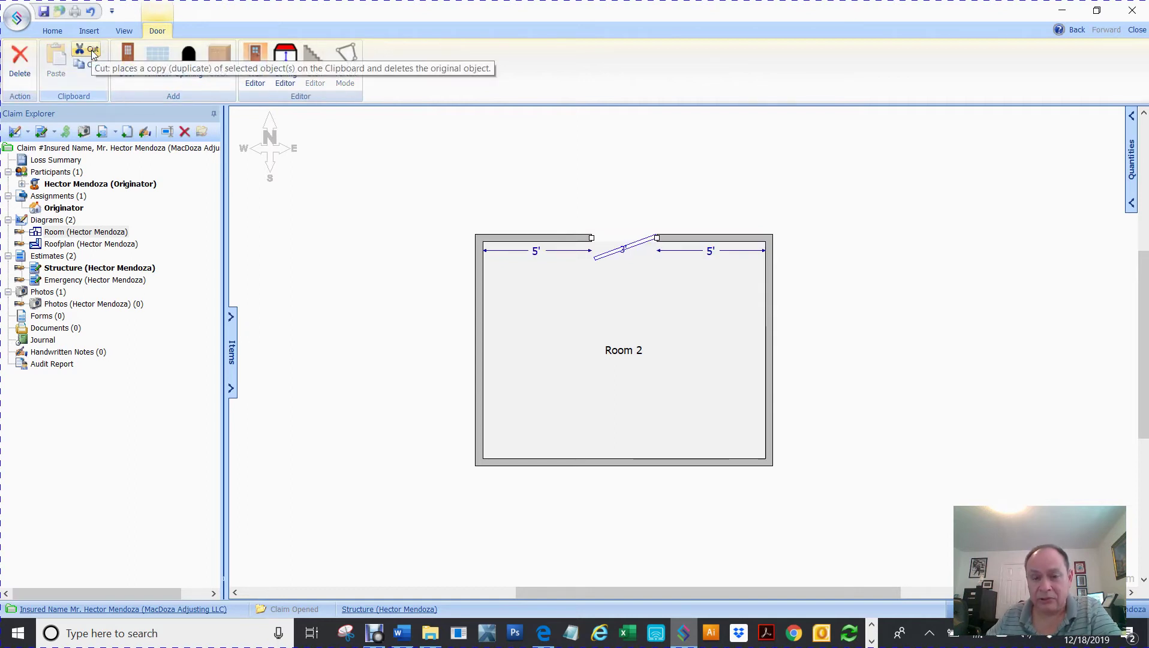
left_click(480, 348)
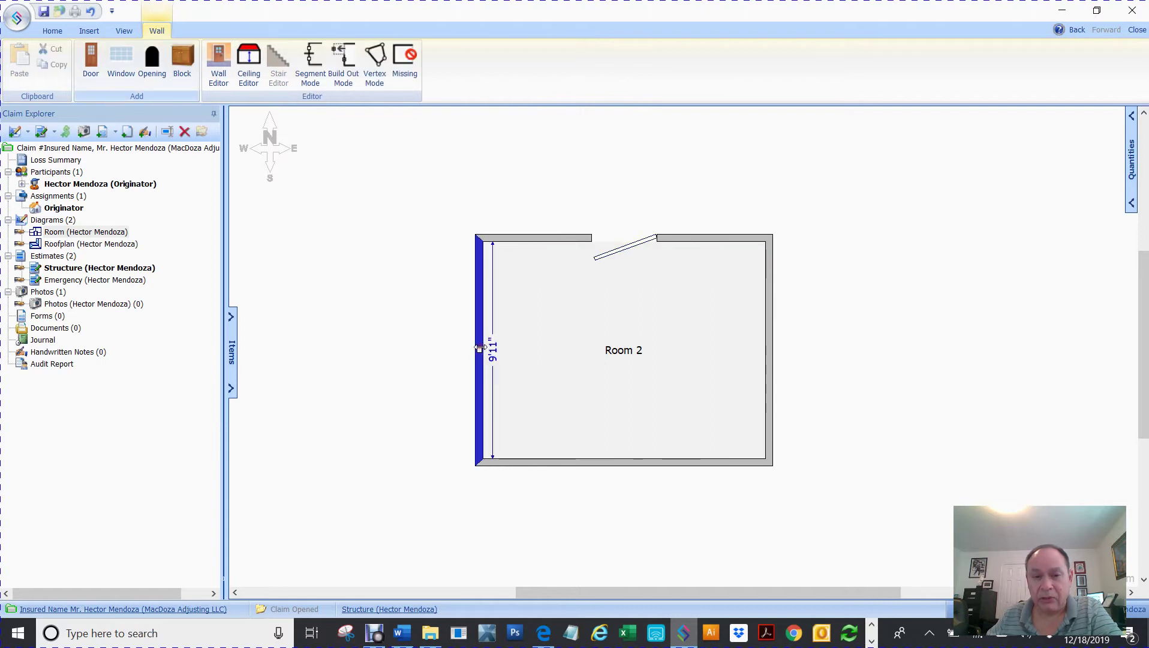
left_click(124, 58)
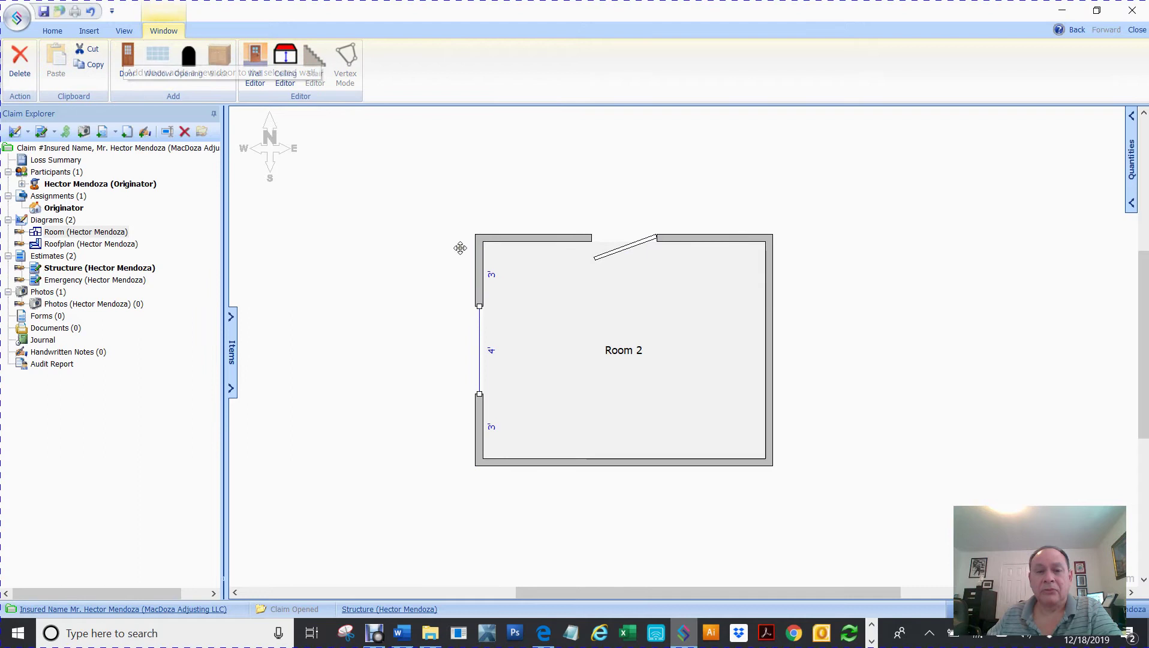
Add a 4' window centred in the south wall and a 2'6" opening centred in the east wall
left_click(623, 463)
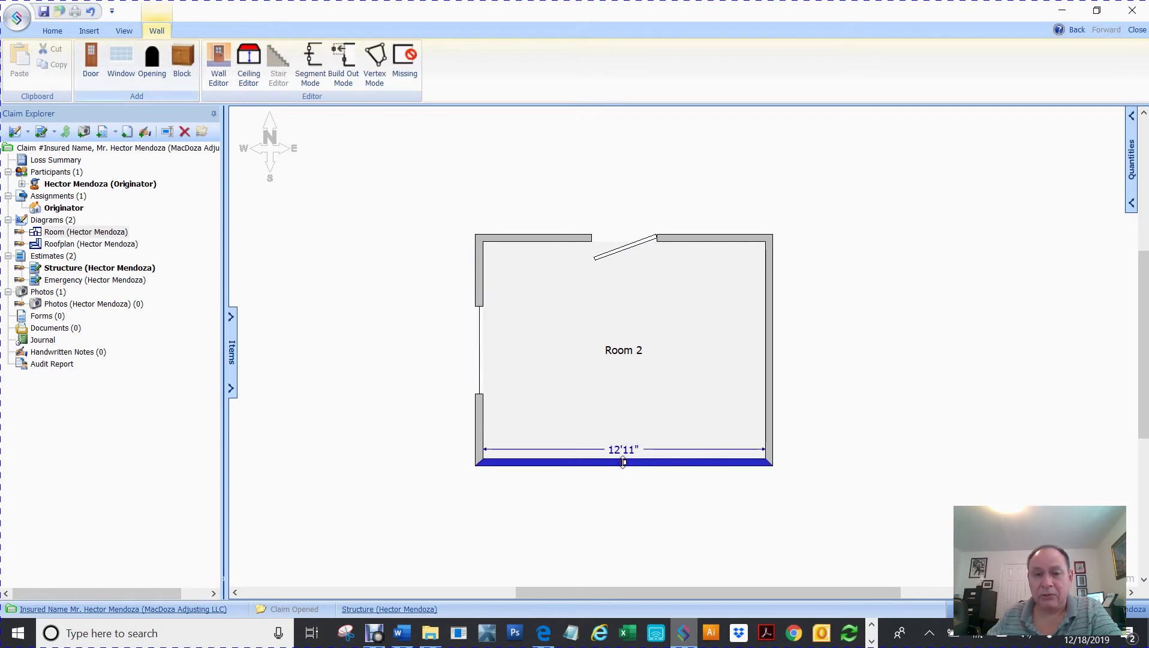
left_click(122, 61)
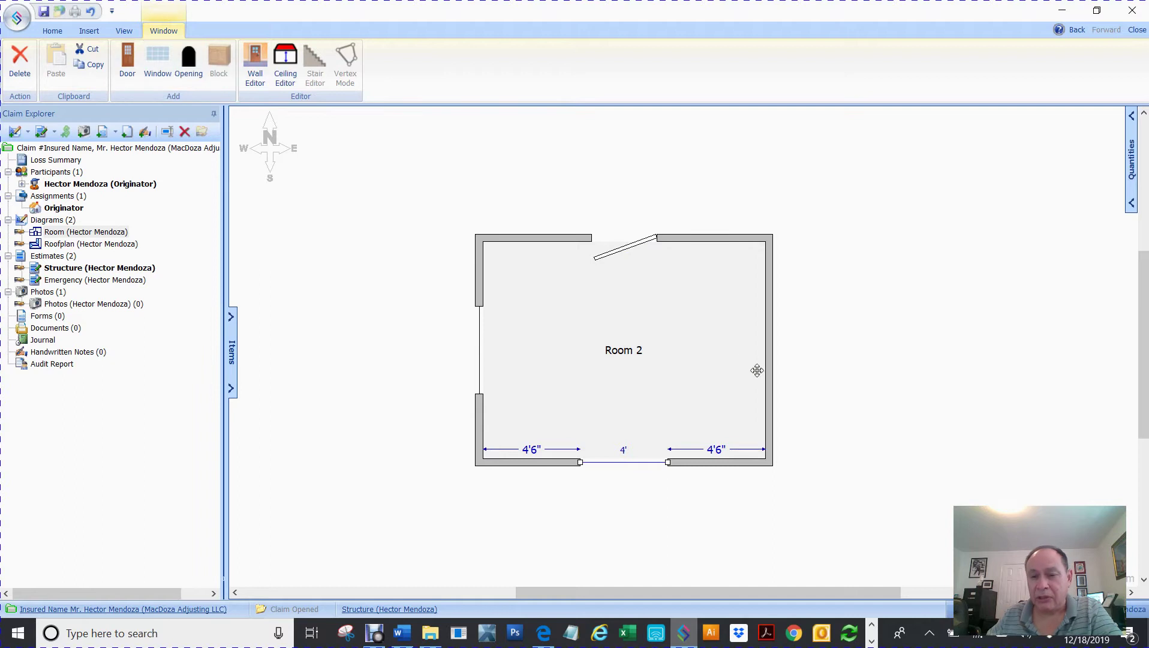
left_click(768, 356)
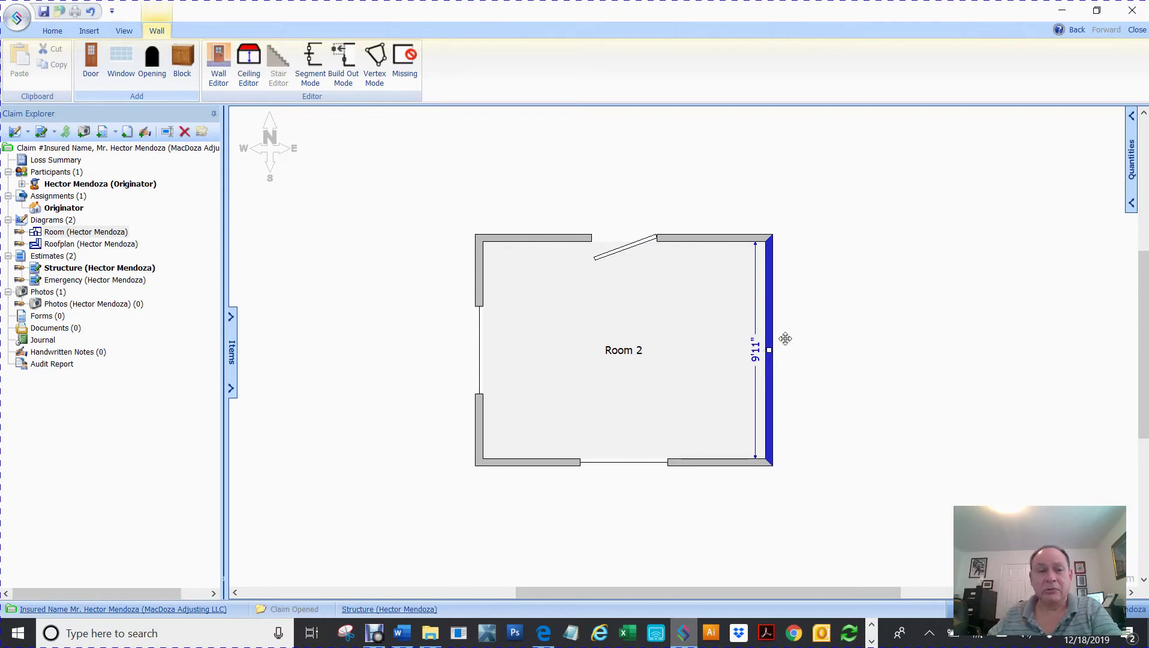
left_click(153, 57)
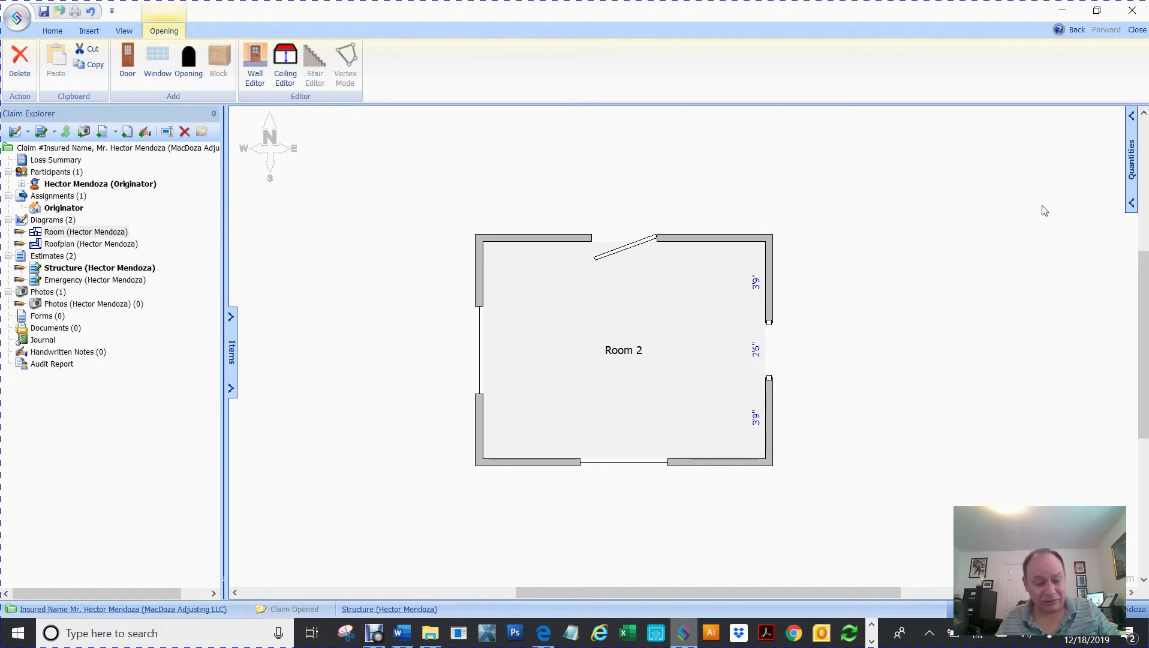
Delete the opening, both windows and the door so the room has plain walls
key("Delete")
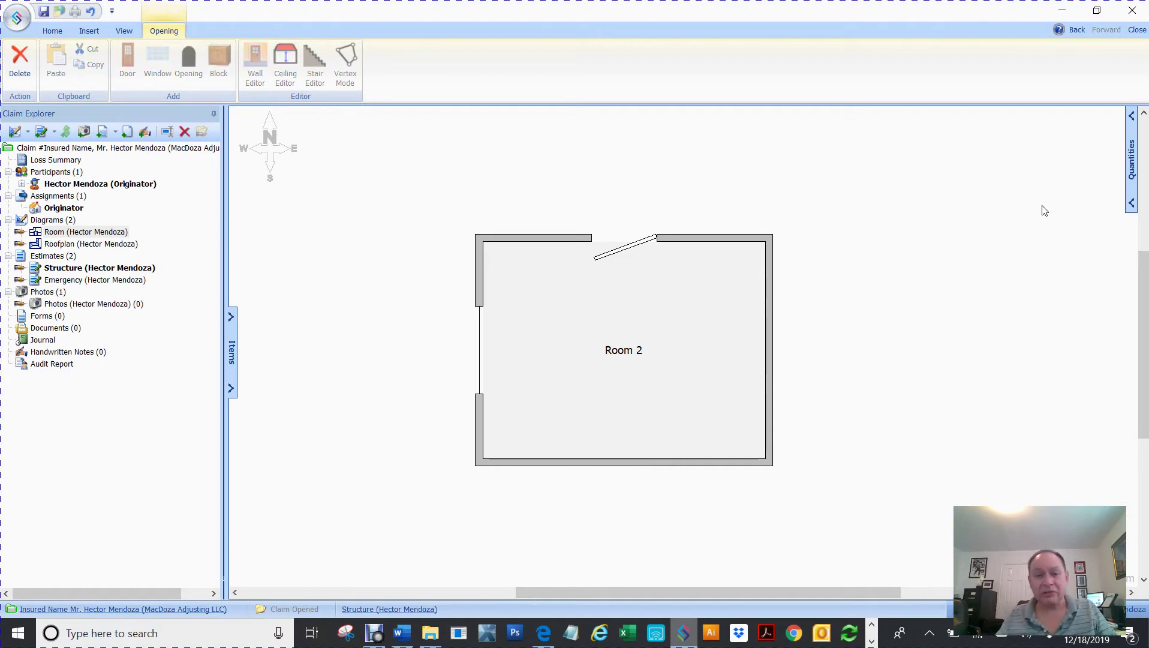
key("Delete")
key("Delete")
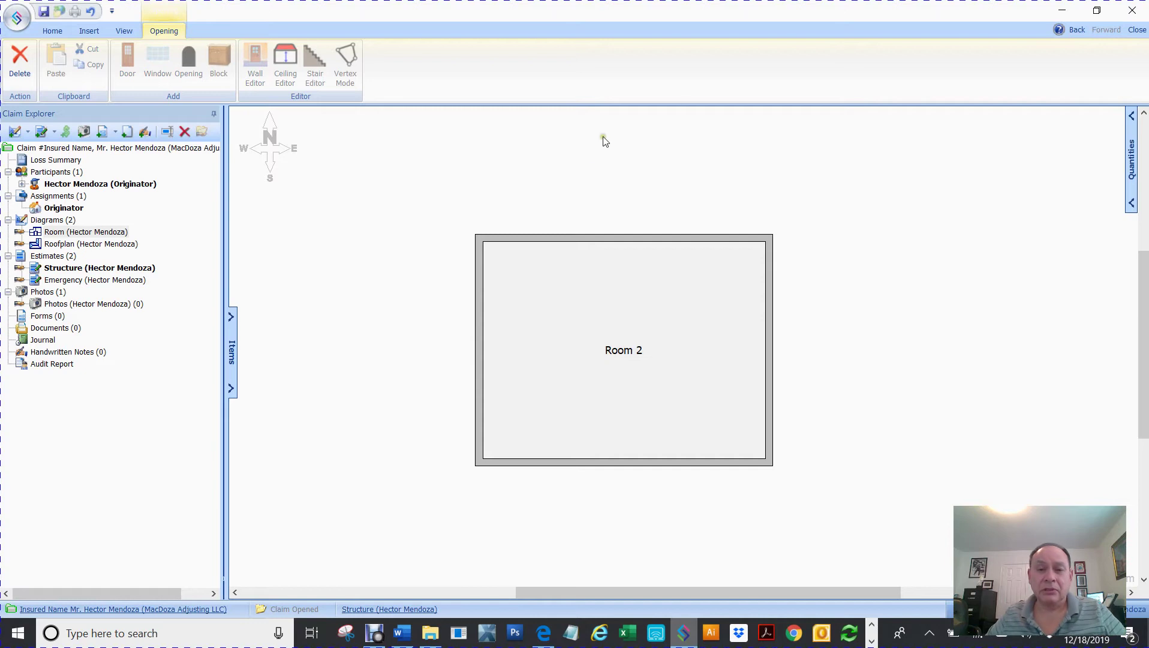
Add a 3' door about 2'2" from the west end of the north wall and another centred in the east wall
left_click(600, 240)
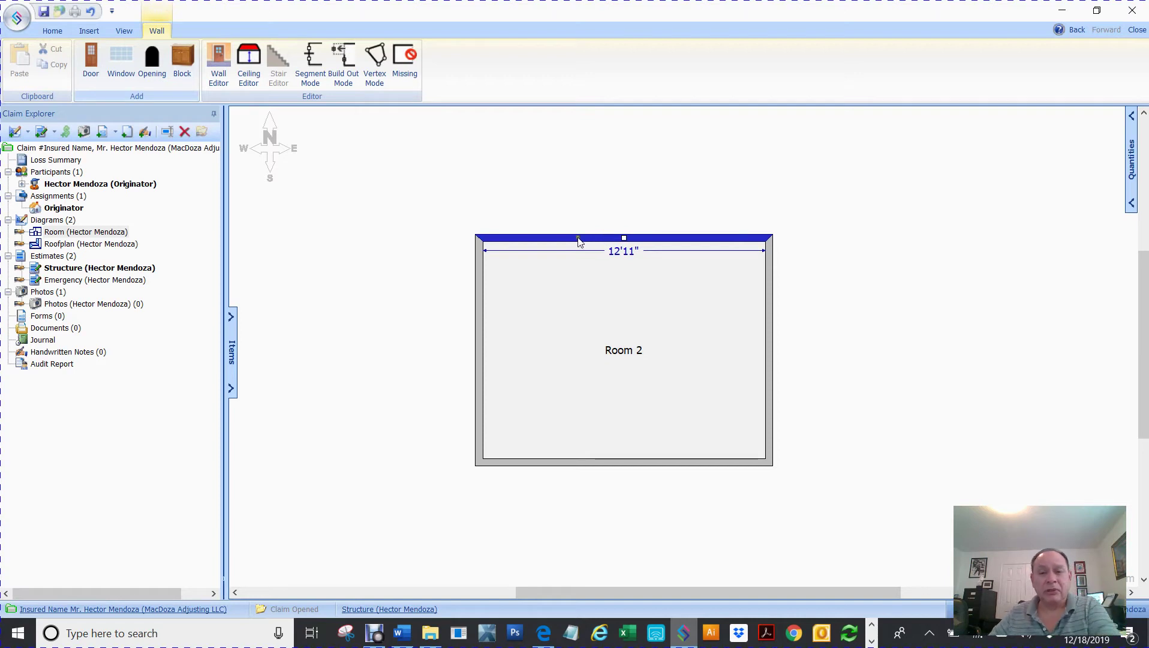
right_click(531, 240)
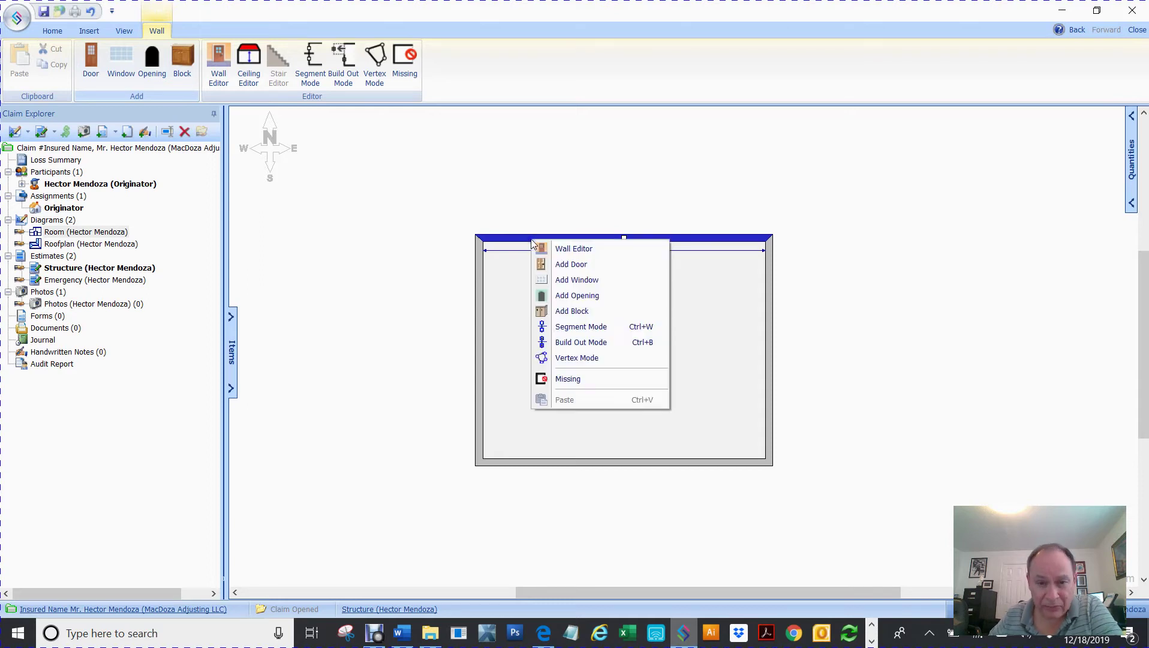
left_click(562, 266)
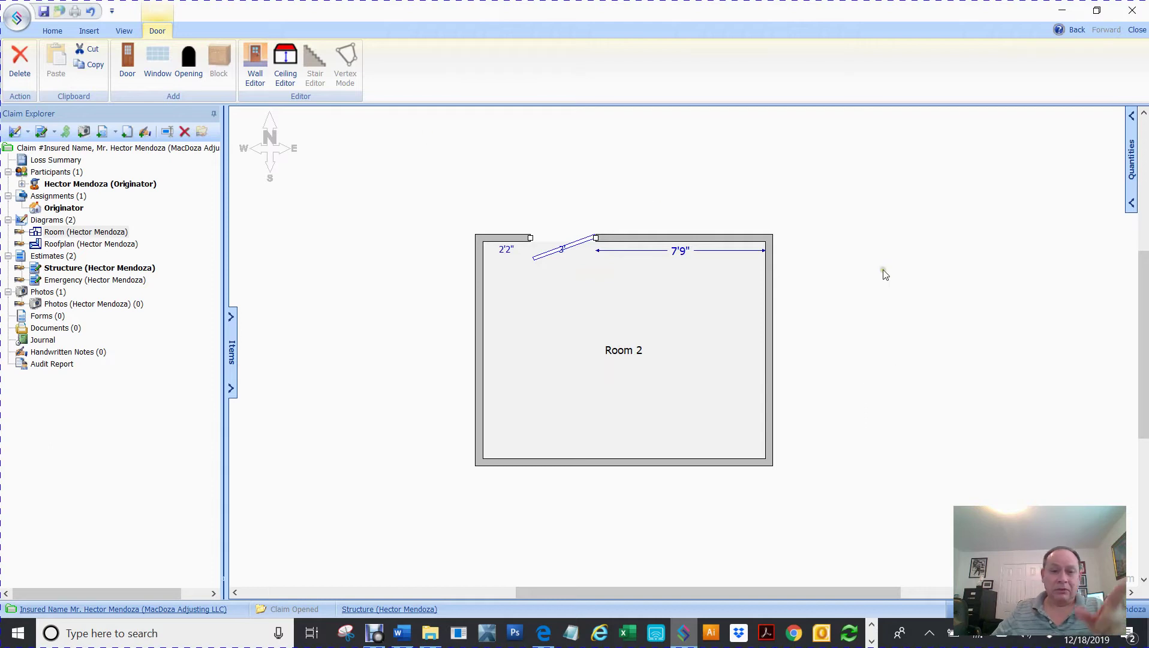
left_click(766, 349)
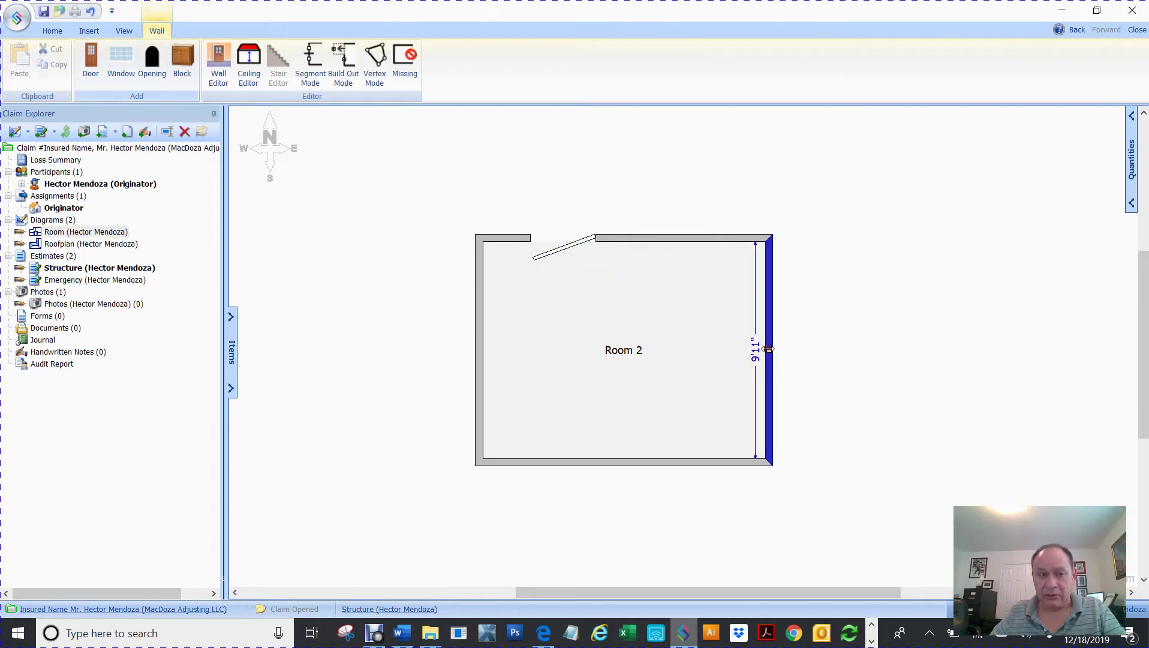
left_click(91, 57)
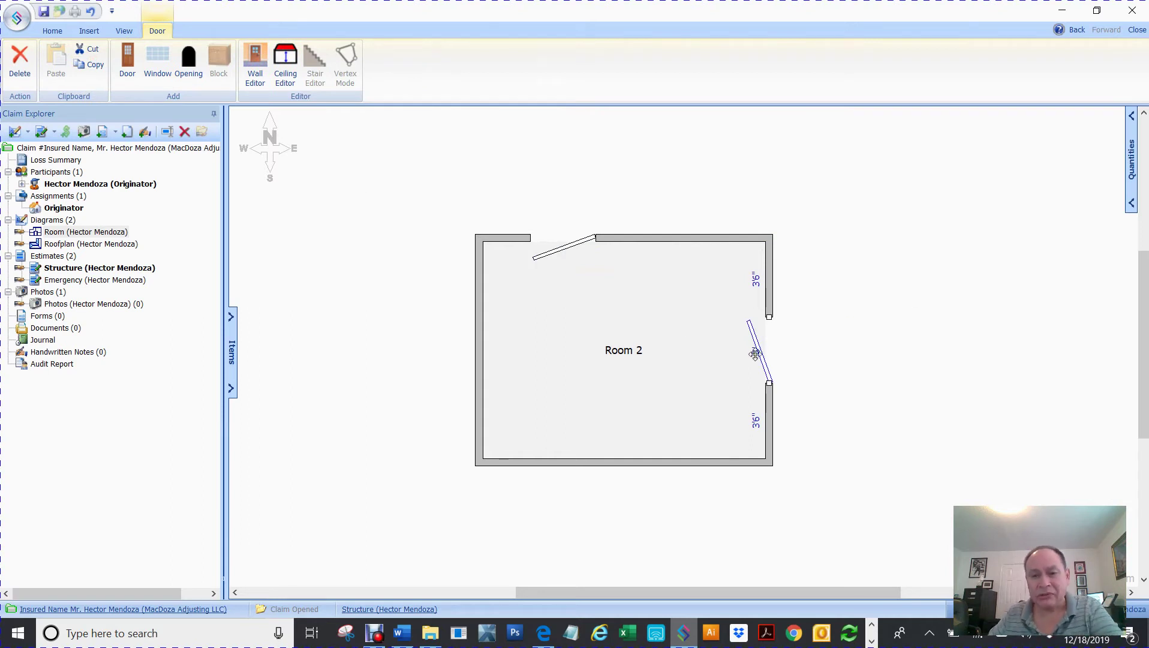
Move the east door northward and the north door about 1' from the west corner, and add a south-wall door about 2'3" from the east corner
left_click_drag(764, 341, 767, 286)
left_click(569, 247)
left_click_drag(569, 248, 544, 249)
left_click(681, 177)
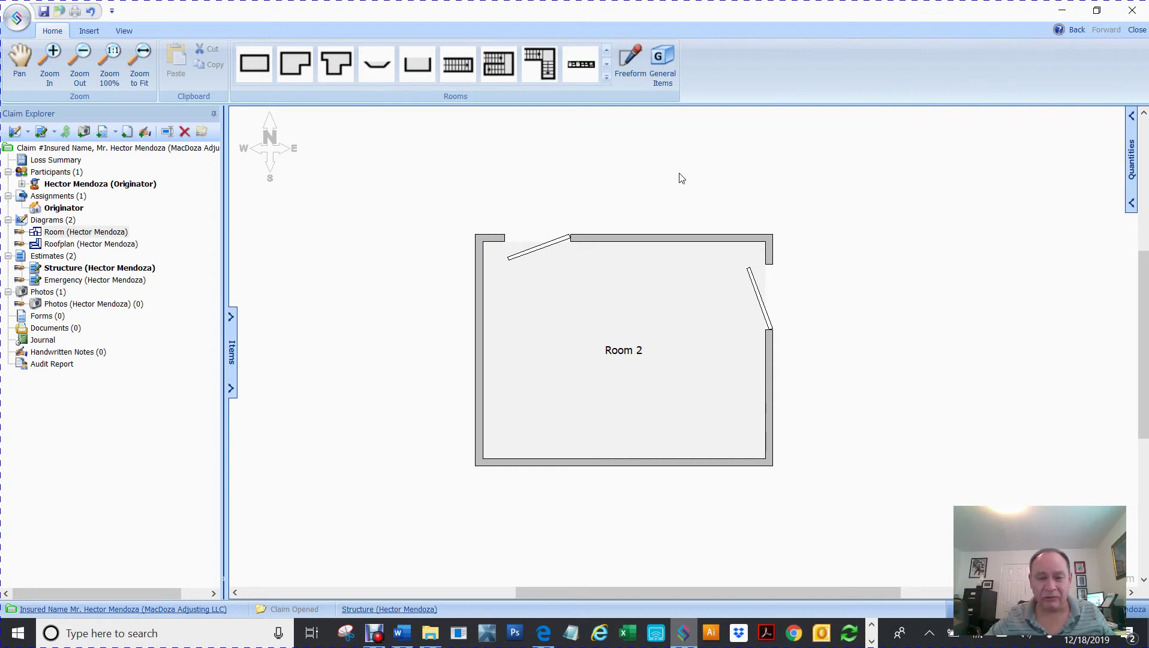
right_click(716, 458)
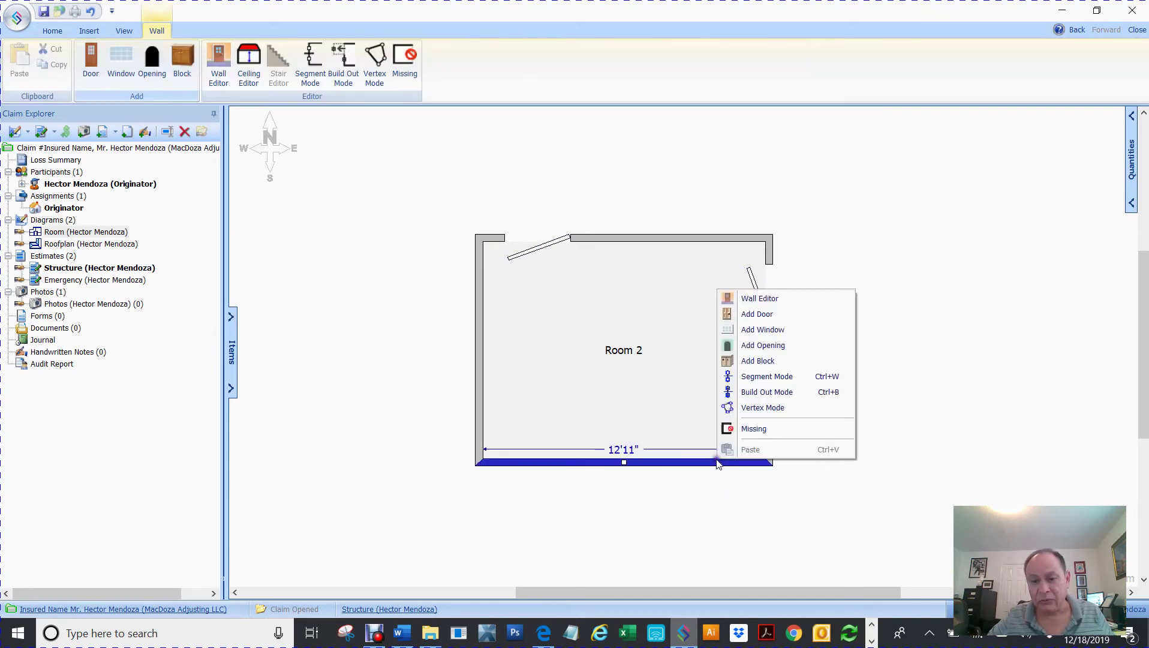
left_click(757, 314)
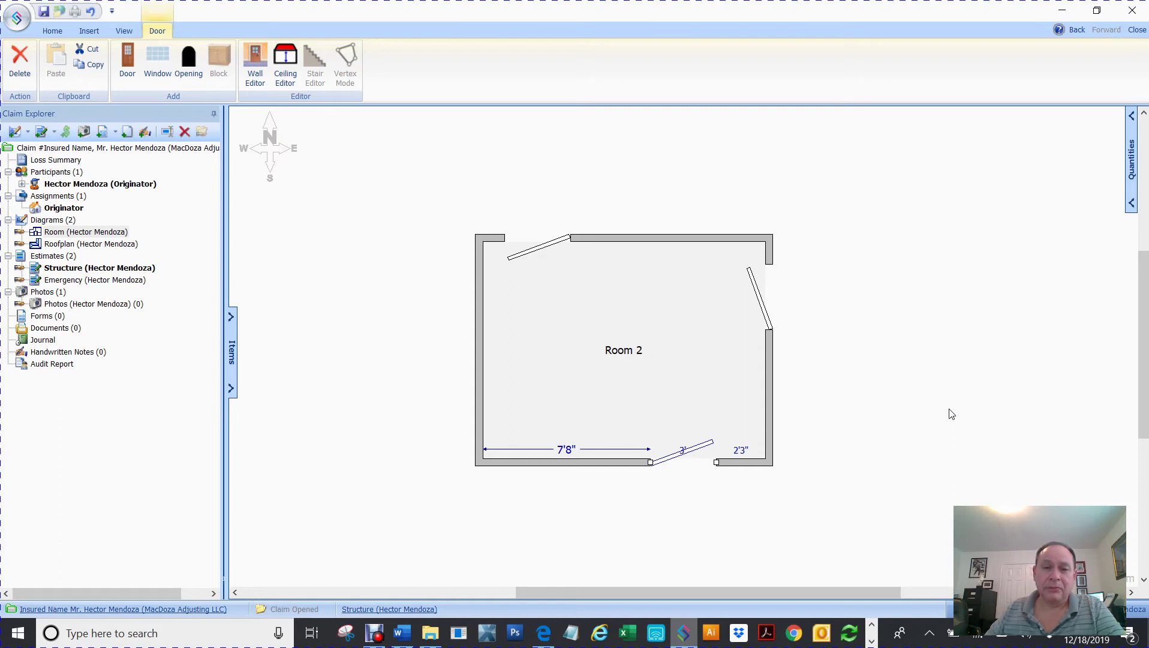
Delete the north, east and south doors from the room
left_click(541, 253)
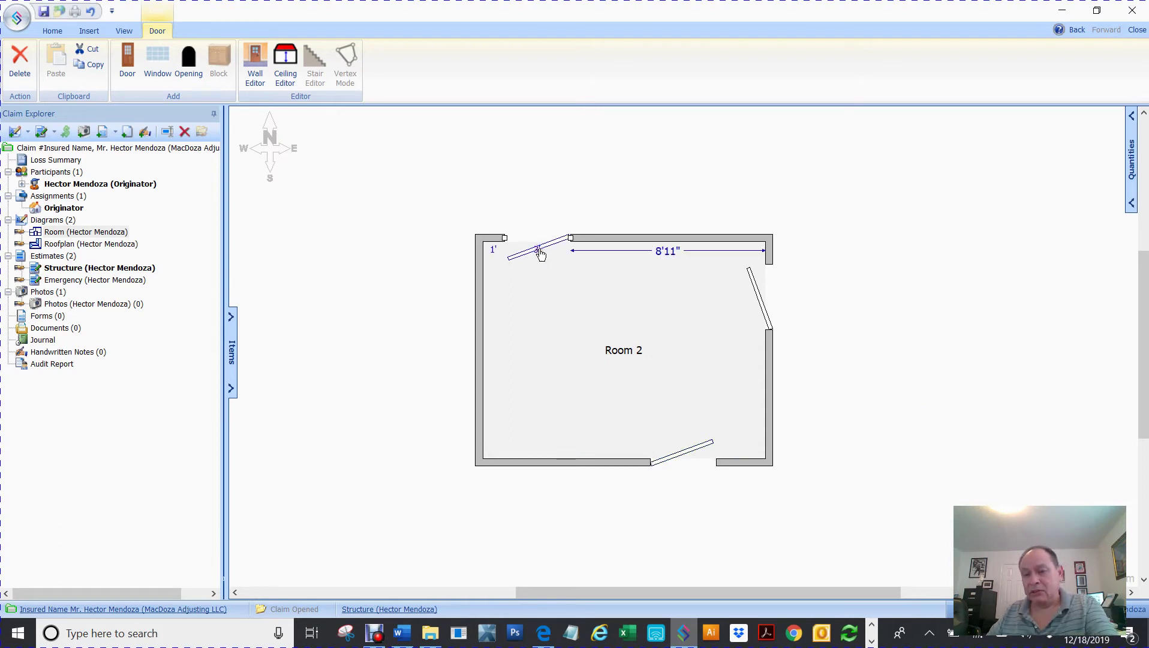
key("Delete")
left_click(760, 301)
key("Delete")
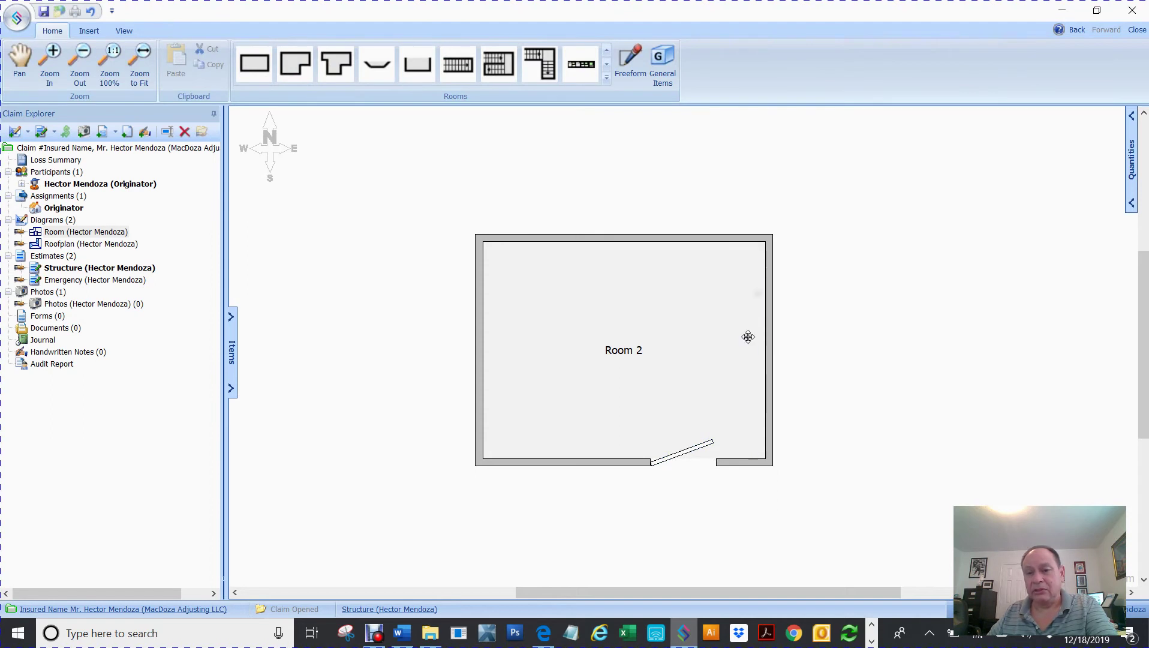
left_click(684, 455)
key("Delete")
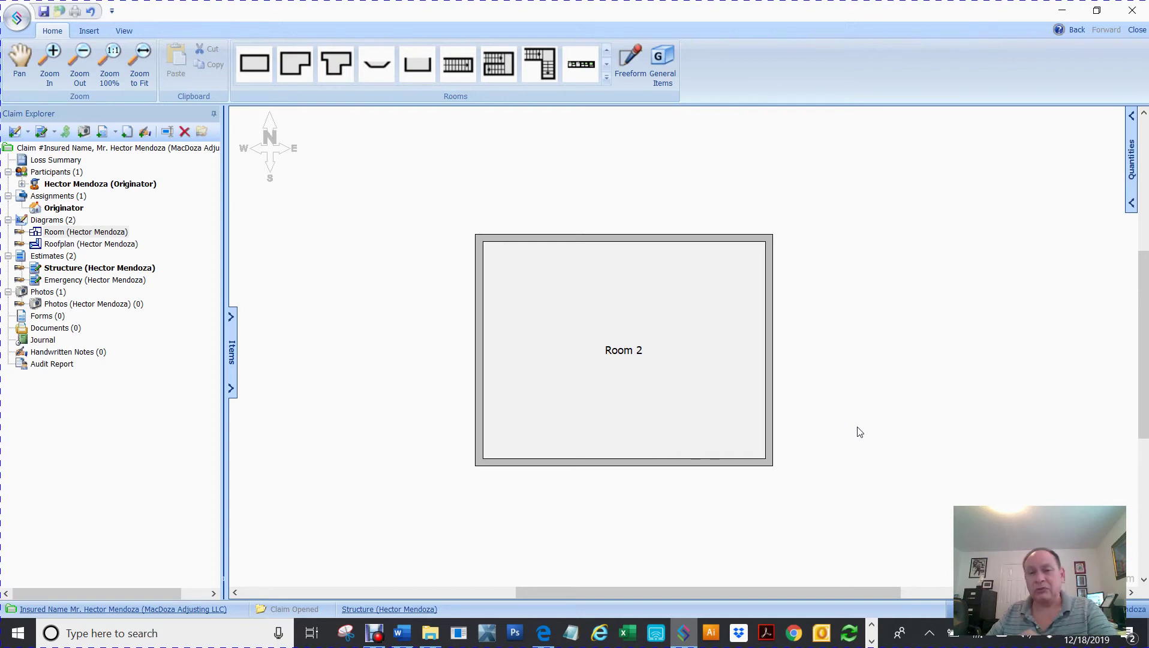
Open the north wall in the Wall Editor, view the west, east and south walls, and return to the north wall
left_click(622, 238)
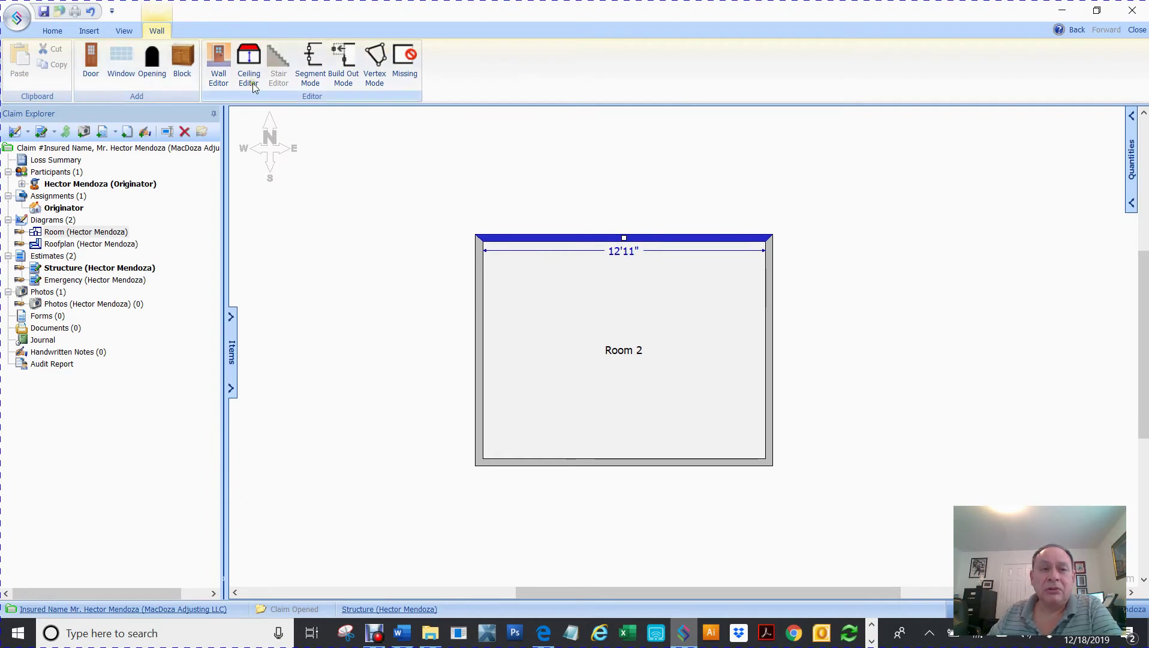
left_click(220, 77)
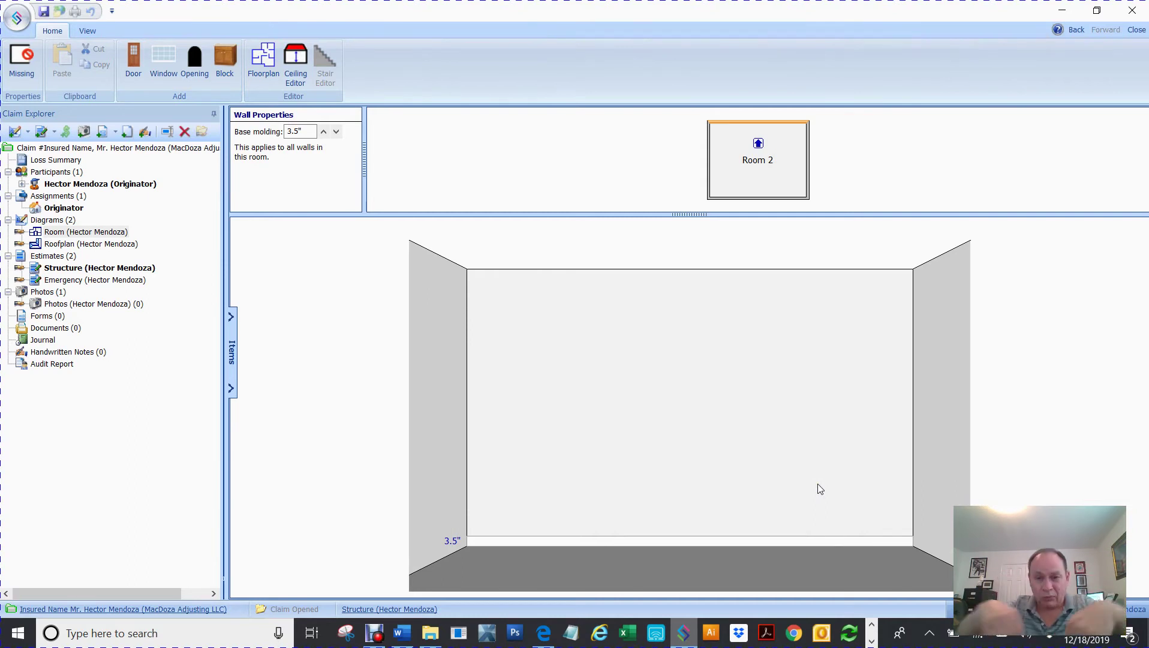
left_click(708, 161)
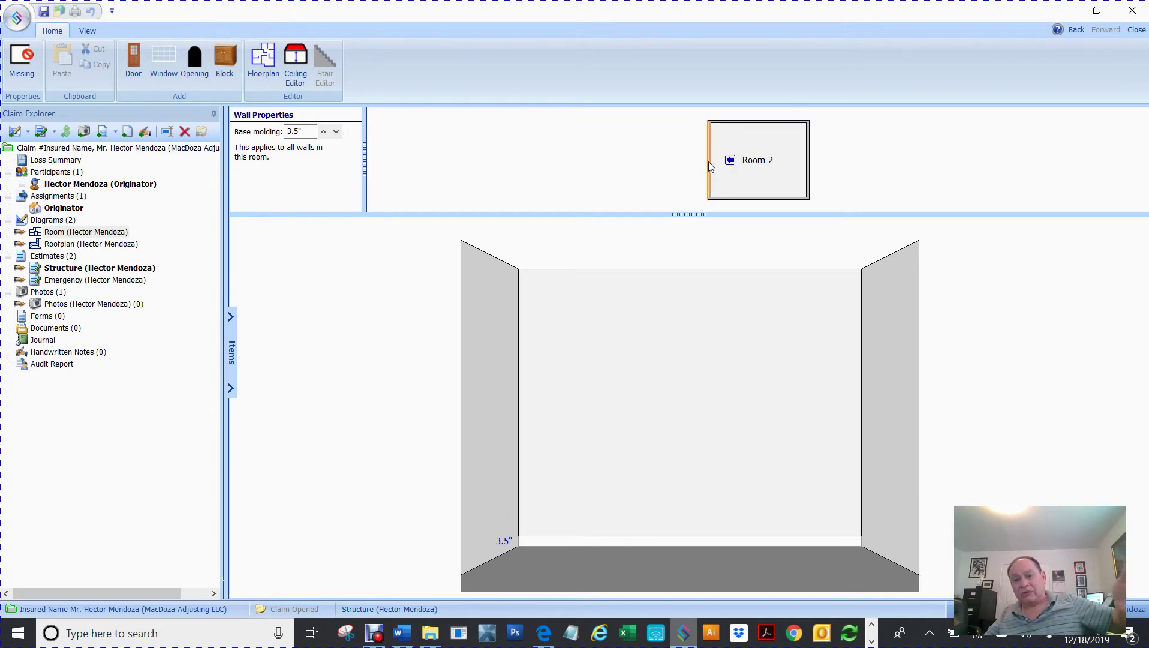
left_click(807, 155)
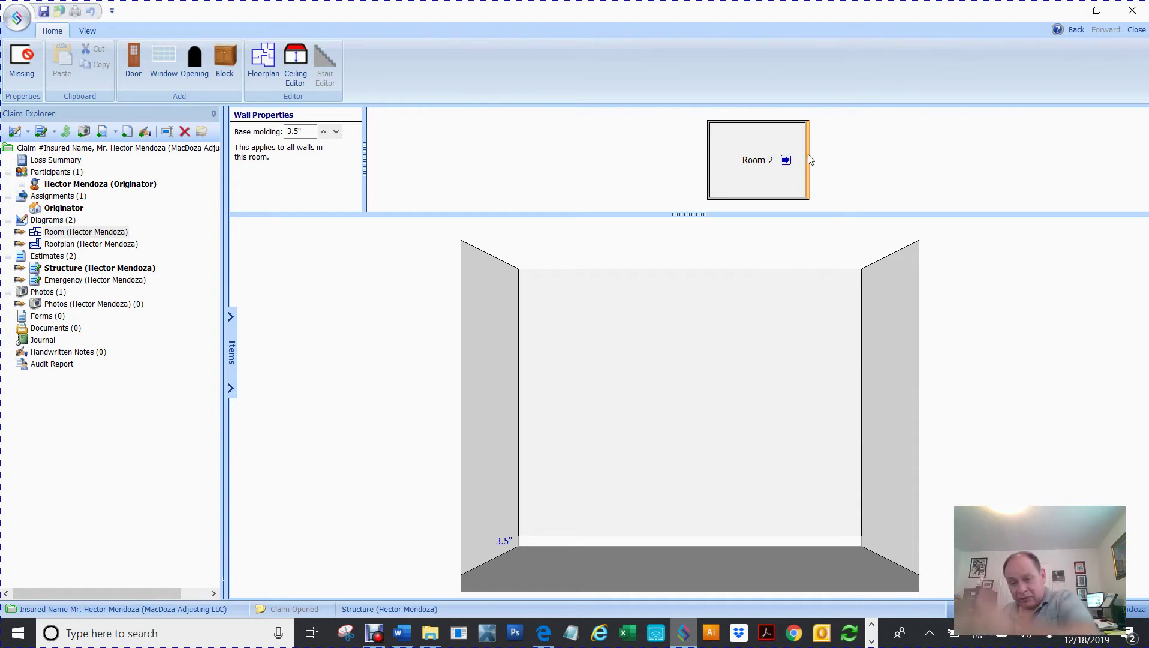
left_click(744, 198)
left_click(754, 124)
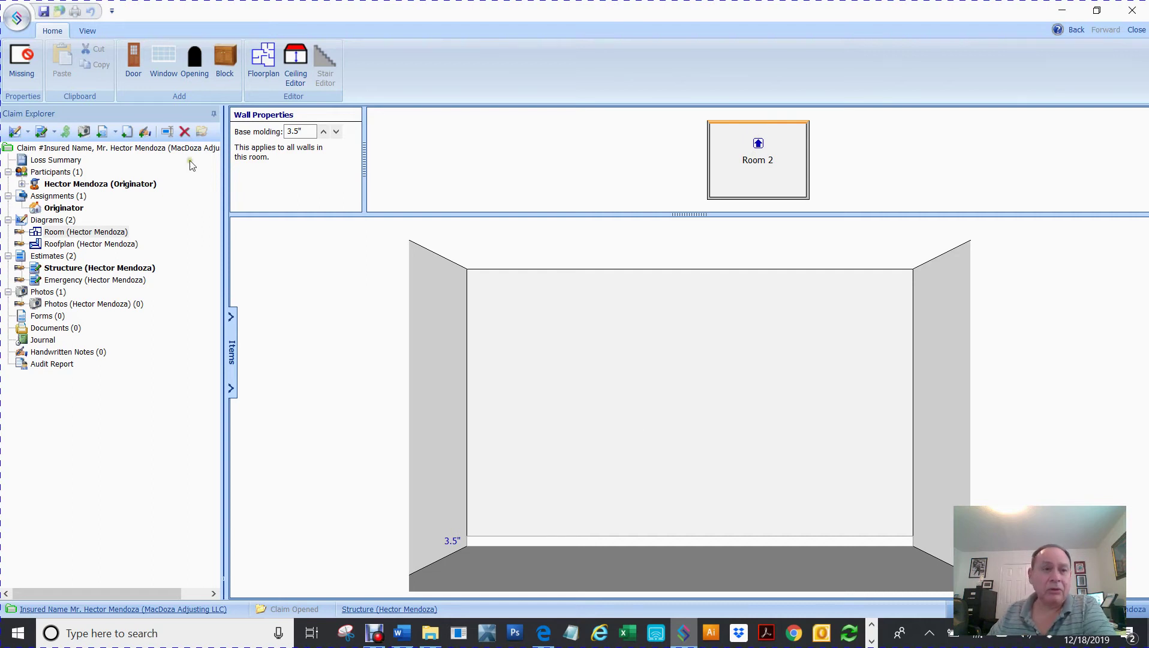
Add a 4' by 4' picture window centred in the north wall, 2' above the floor
left_click(164, 60)
left_click(485, 297)
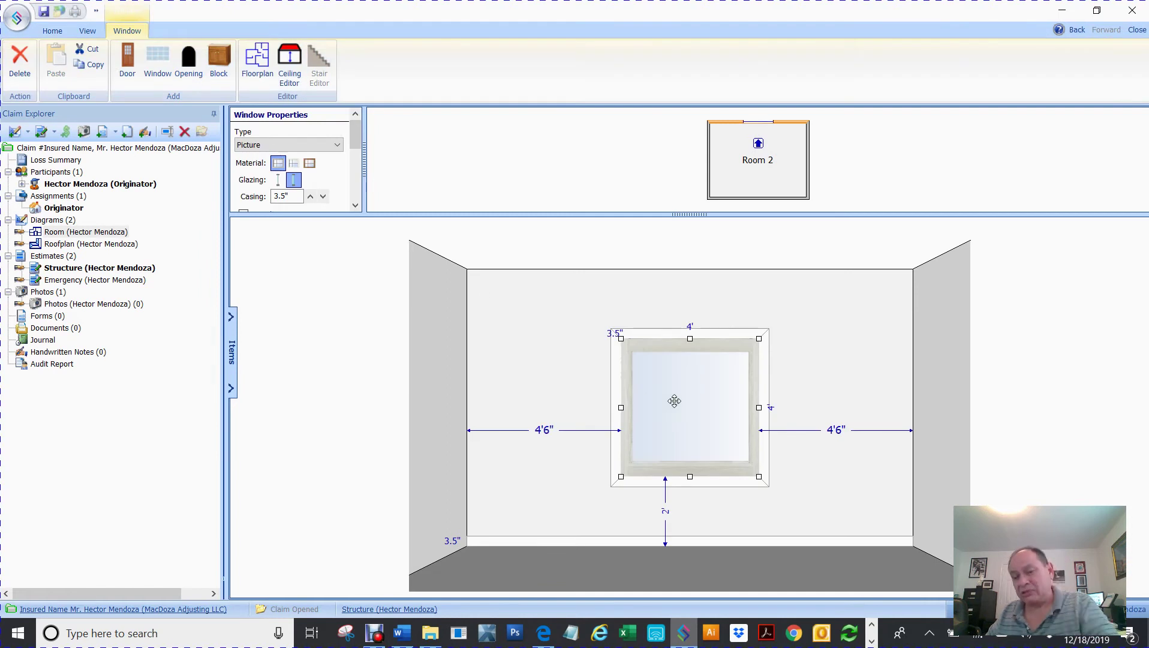
Resize the north-wall window to 3' by 3' and move it to 11" from the east corner, 3'4" above the floor
left_click_drag(759, 407, 717, 411)
left_click_drag(675, 477, 685, 430)
left_click_drag(668, 371, 826, 359)
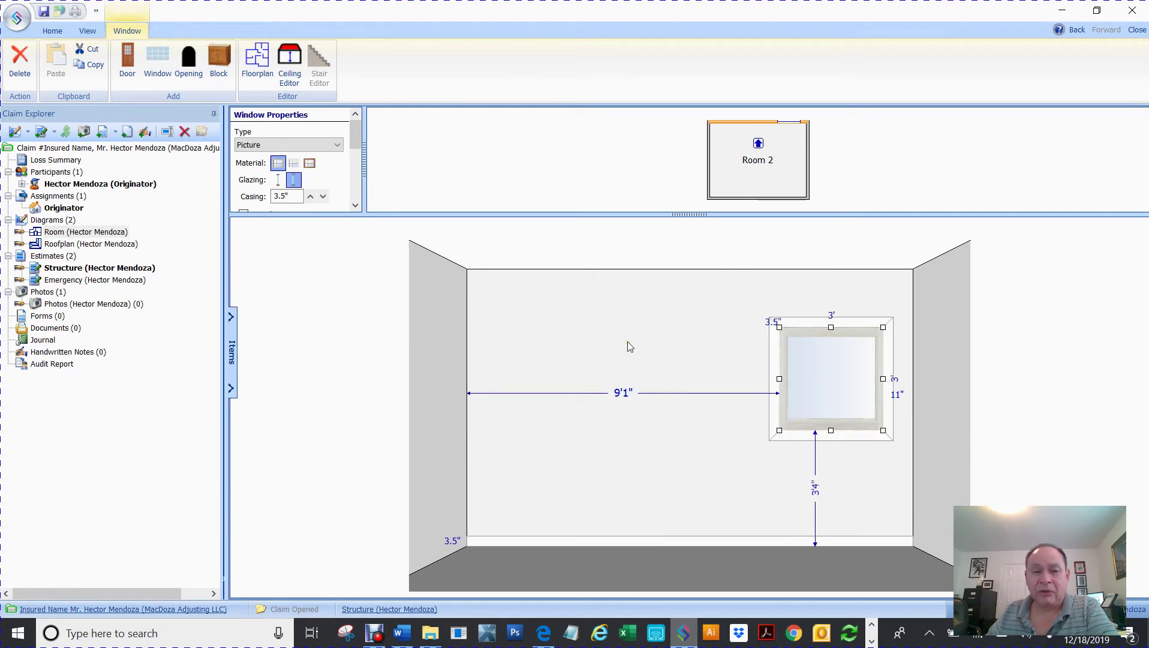
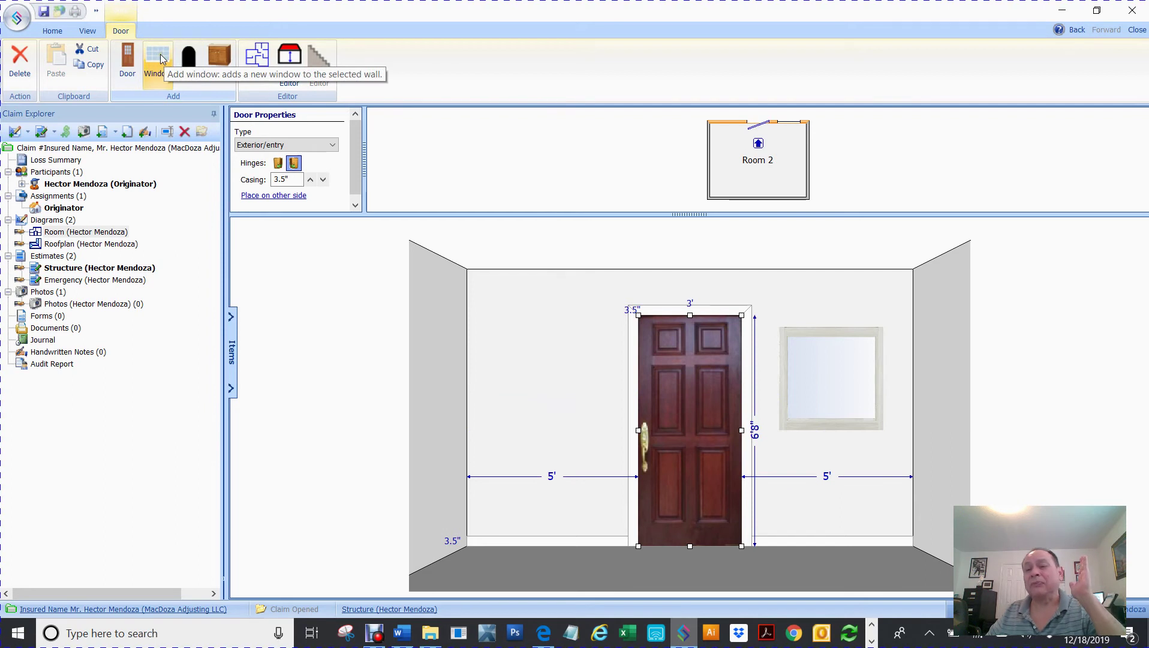
Add a second north-wall window west of the door, sized 3' by 3', 12" from the west corner and 3' above the floor
left_click(161, 58)
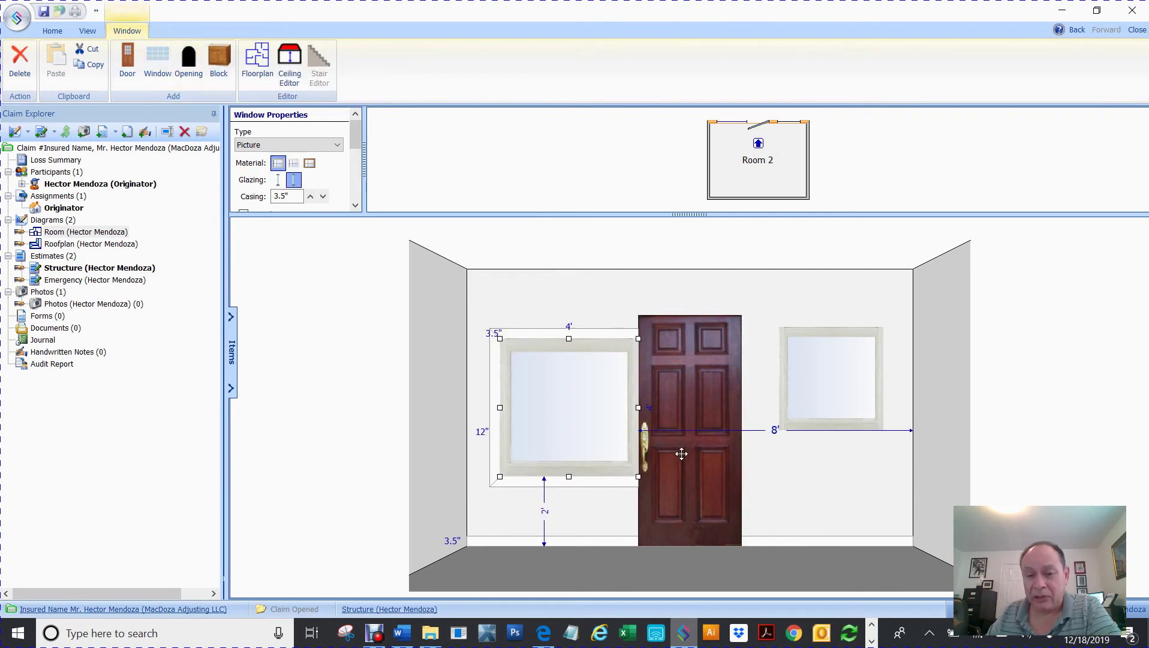
left_click_drag(637, 476, 582, 395)
left_click_drag(587, 340, 552, 373)
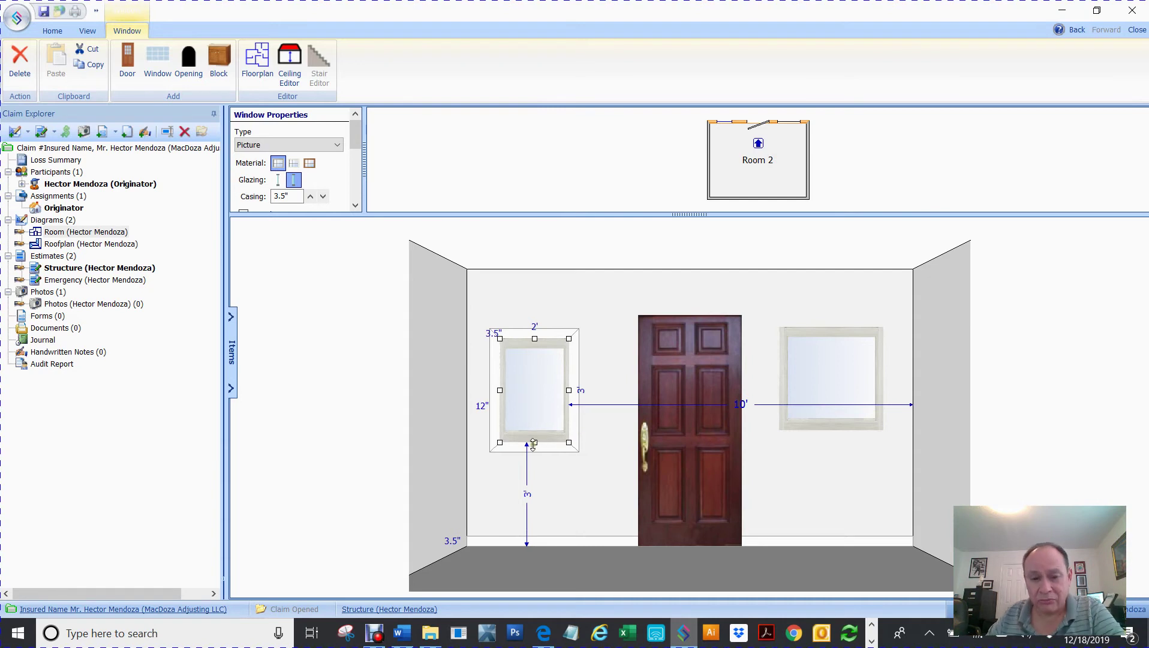
left_click_drag(567, 443, 559, 405)
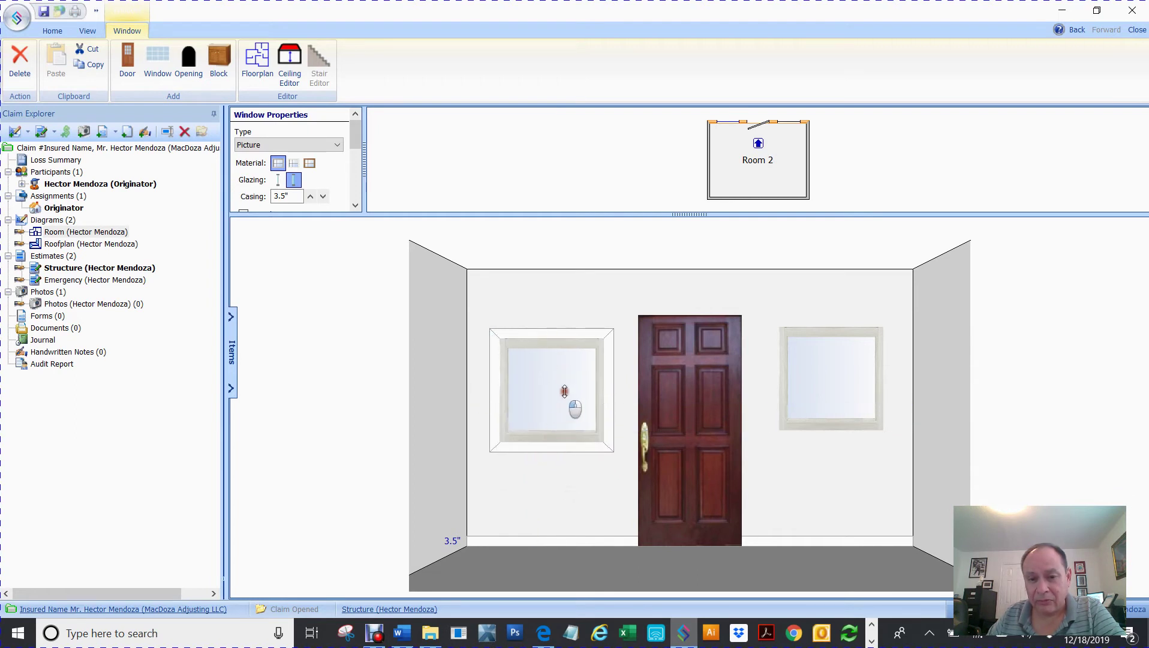
left_click_drag(551, 339, 551, 339)
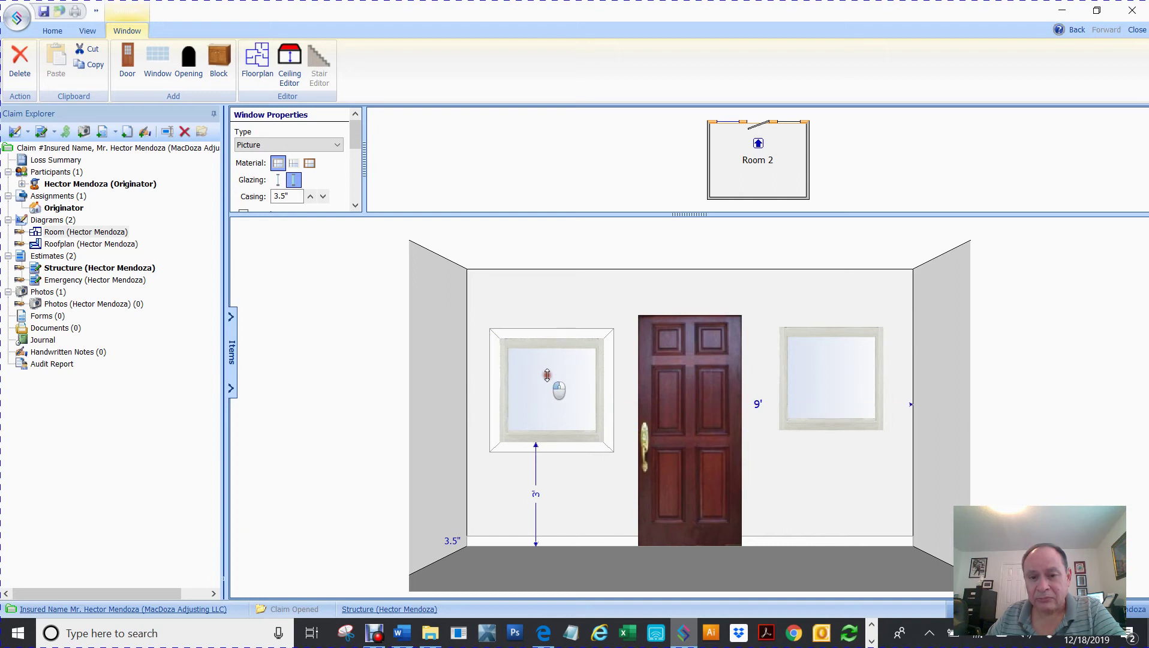
left_click(555, 290)
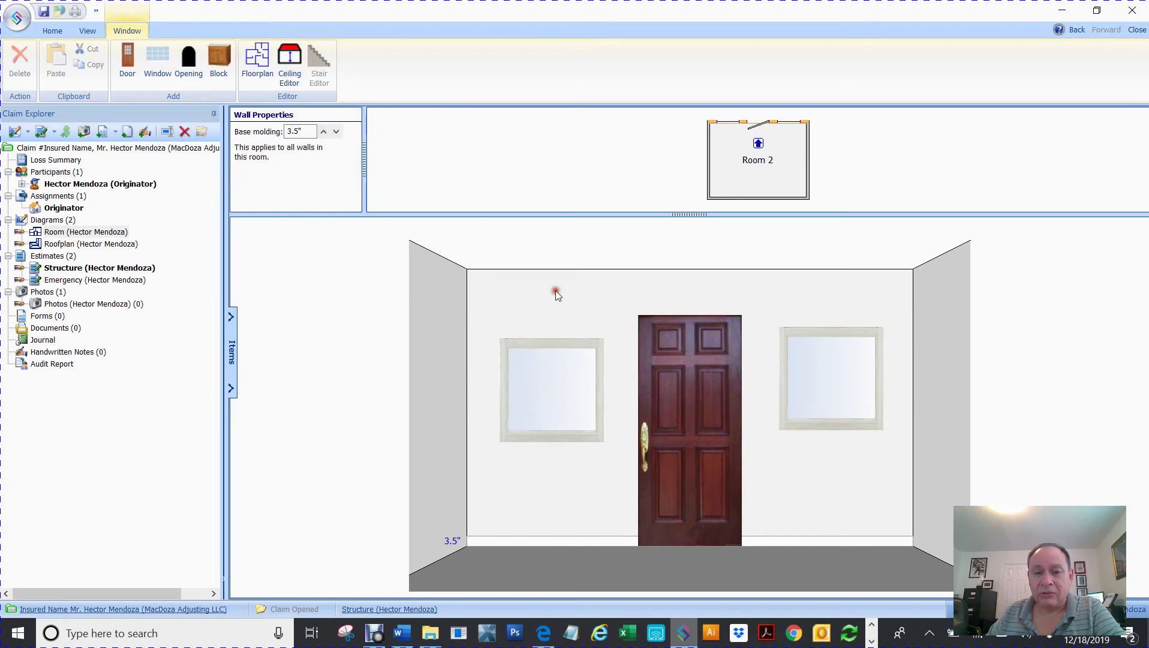
left_click(555, 390)
Move the north wall's east window to 3' above the floor and 9" from the east corner, level with the west window
left_click(843, 360)
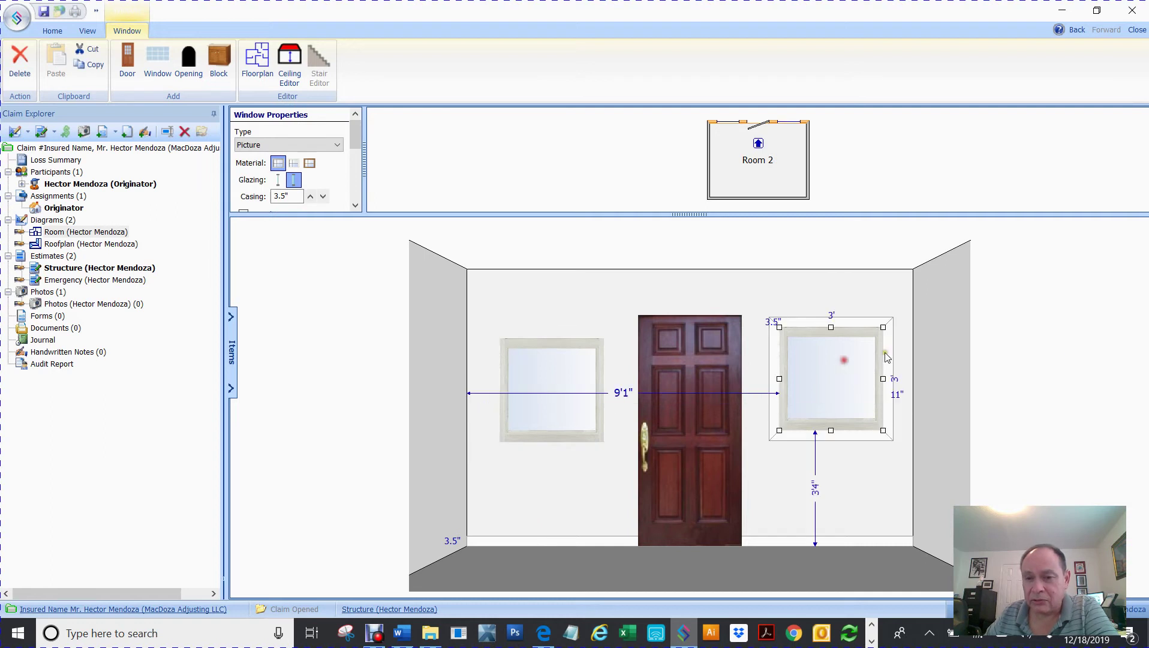
left_click(839, 440)
left_click(837, 363)
left_click_drag(827, 389, 843, 464)
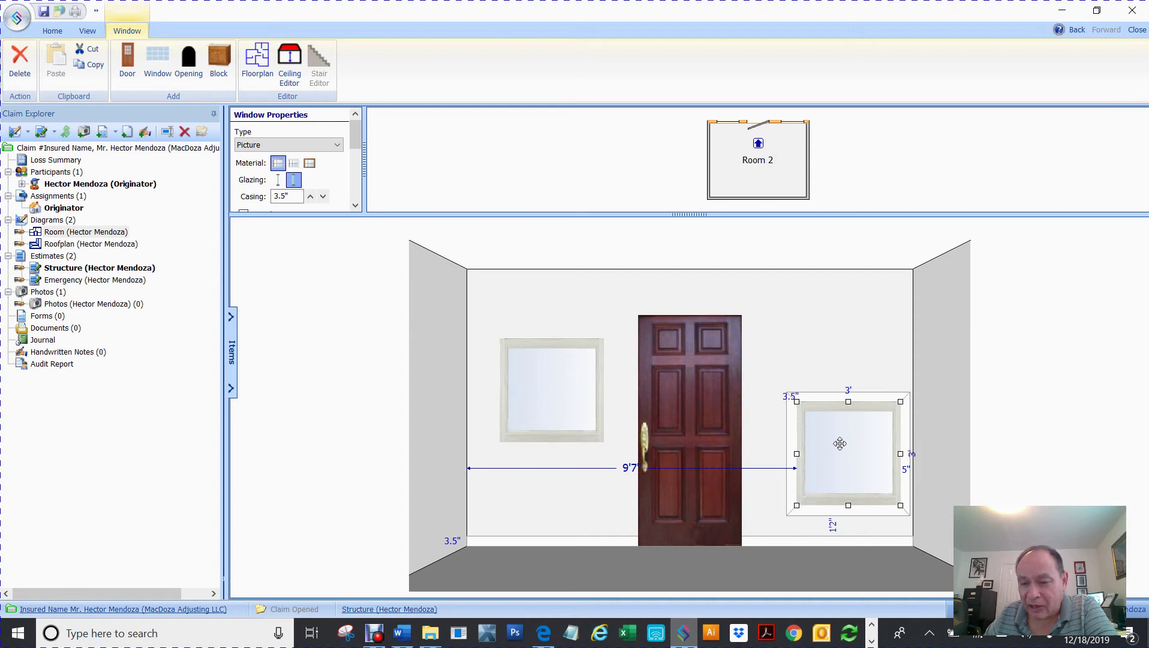
left_click(573, 413)
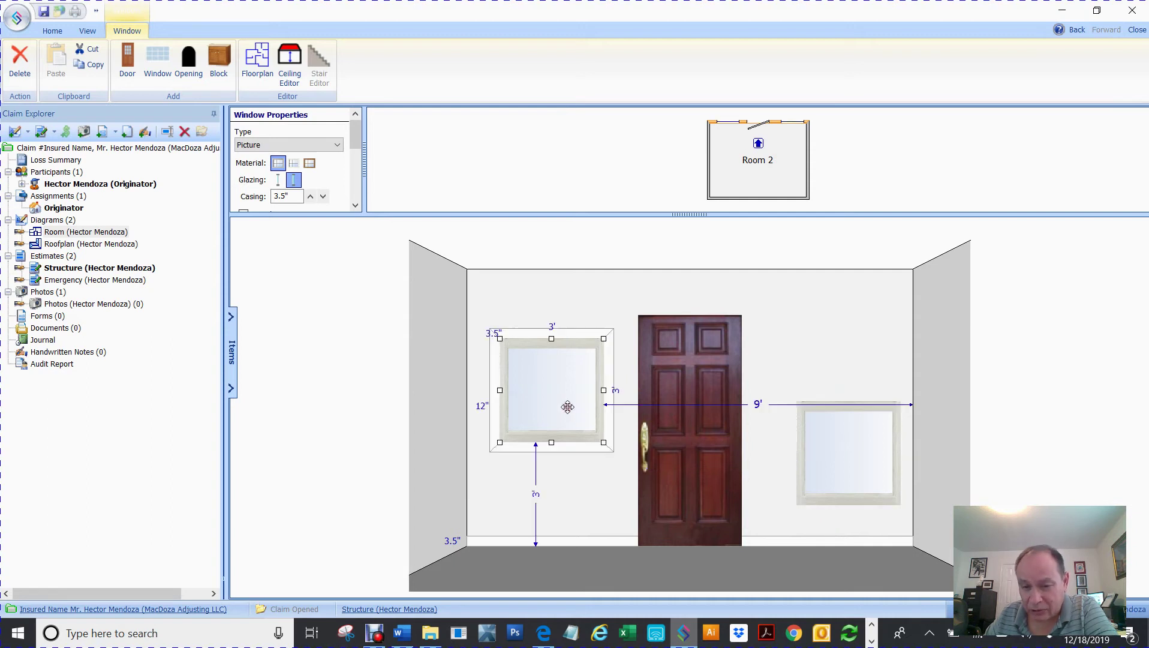
left_click(848, 457)
left_click_drag(848, 456, 836, 390)
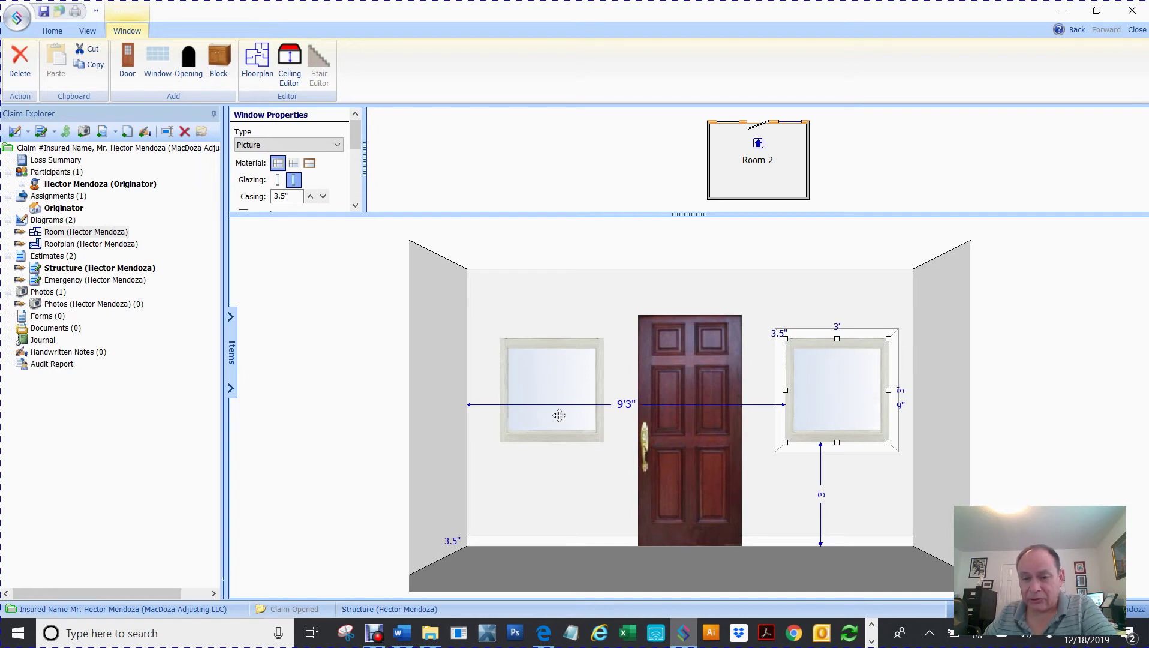
mouse_move(569, 378)
left_mouse_down()
mouse_move(574, 362)
mouse_move(567, 378)
left_mouse_up()
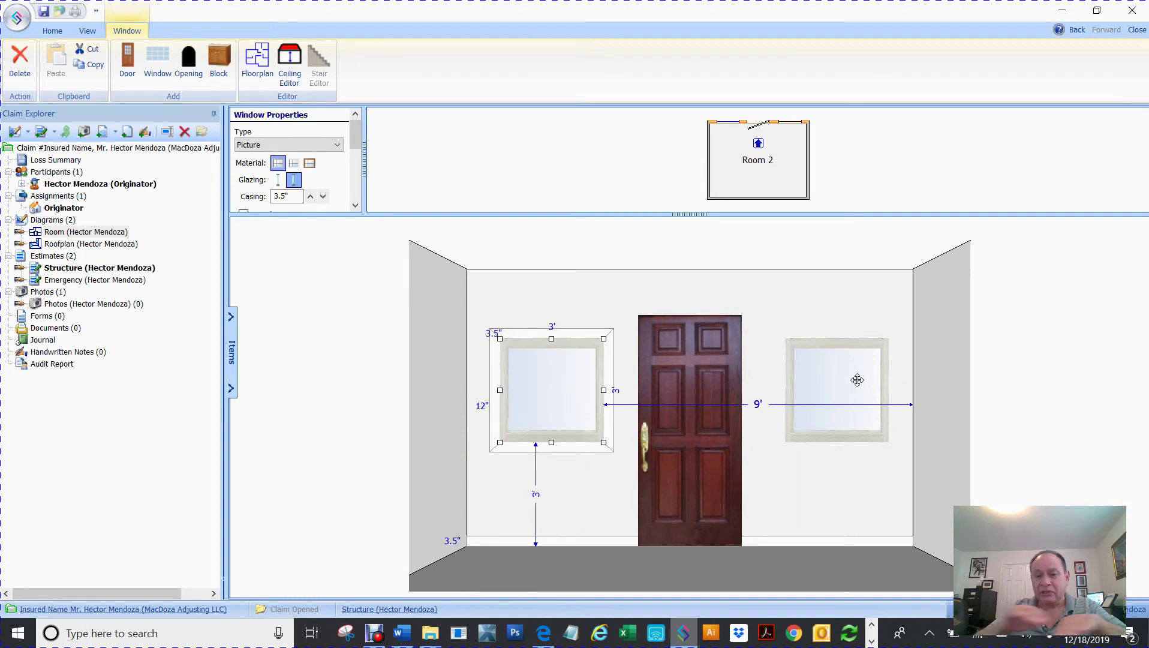
left_click(815, 307)
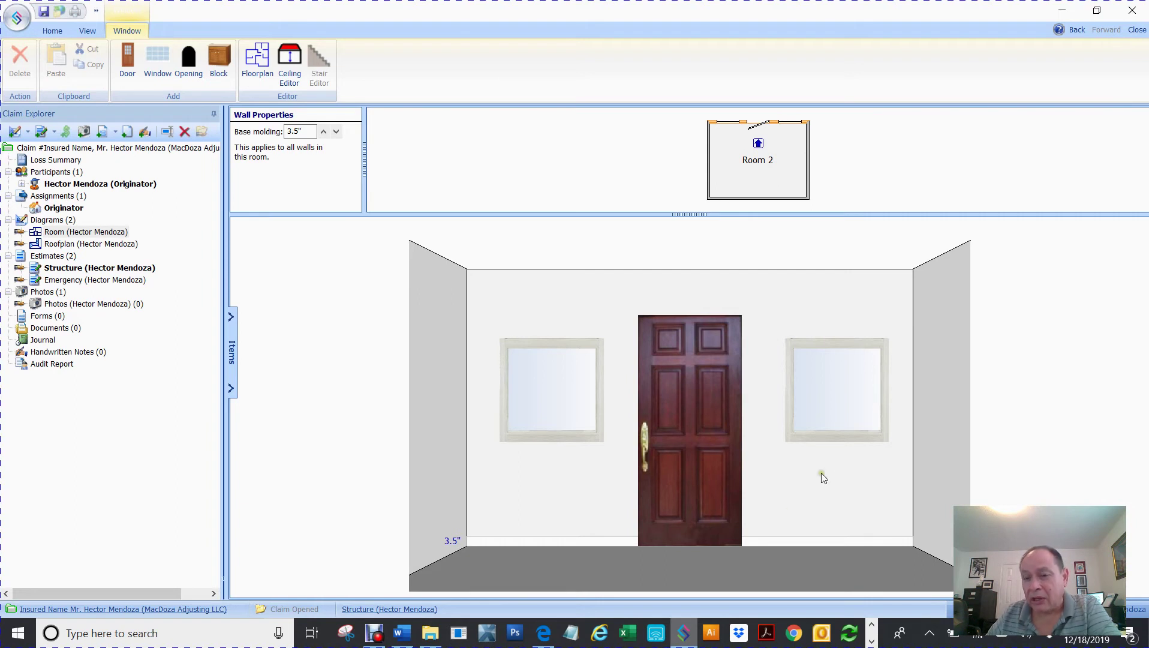
Copy the north wall's east window and paste it onto the east wall
left_click(830, 402)
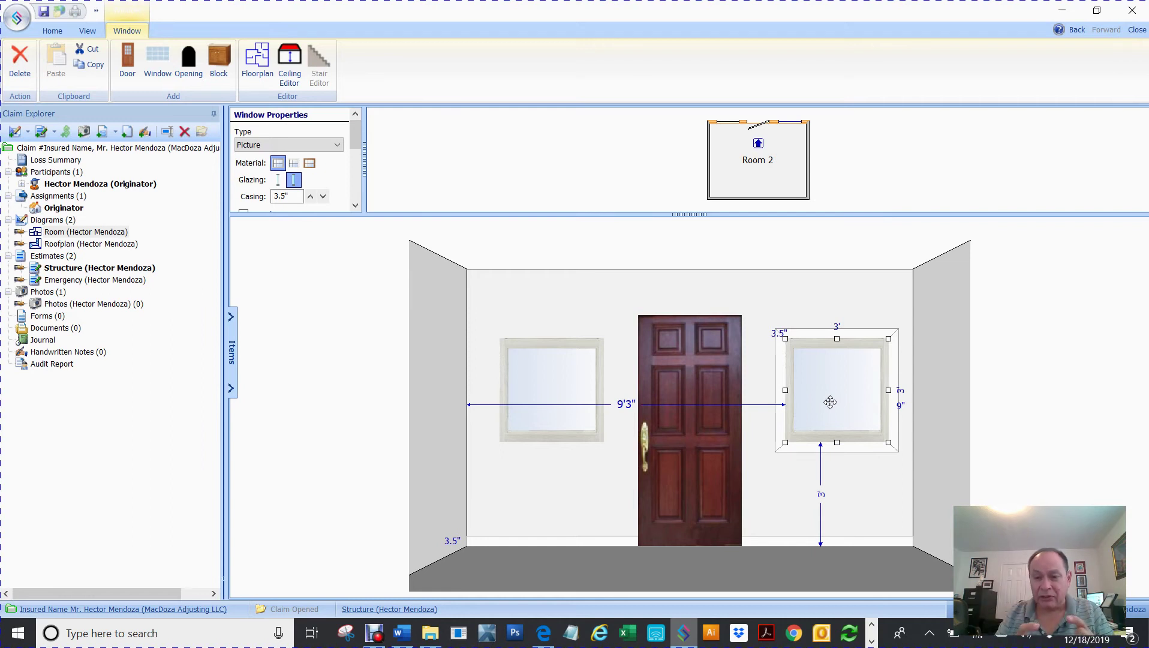
key("ctrl+c")
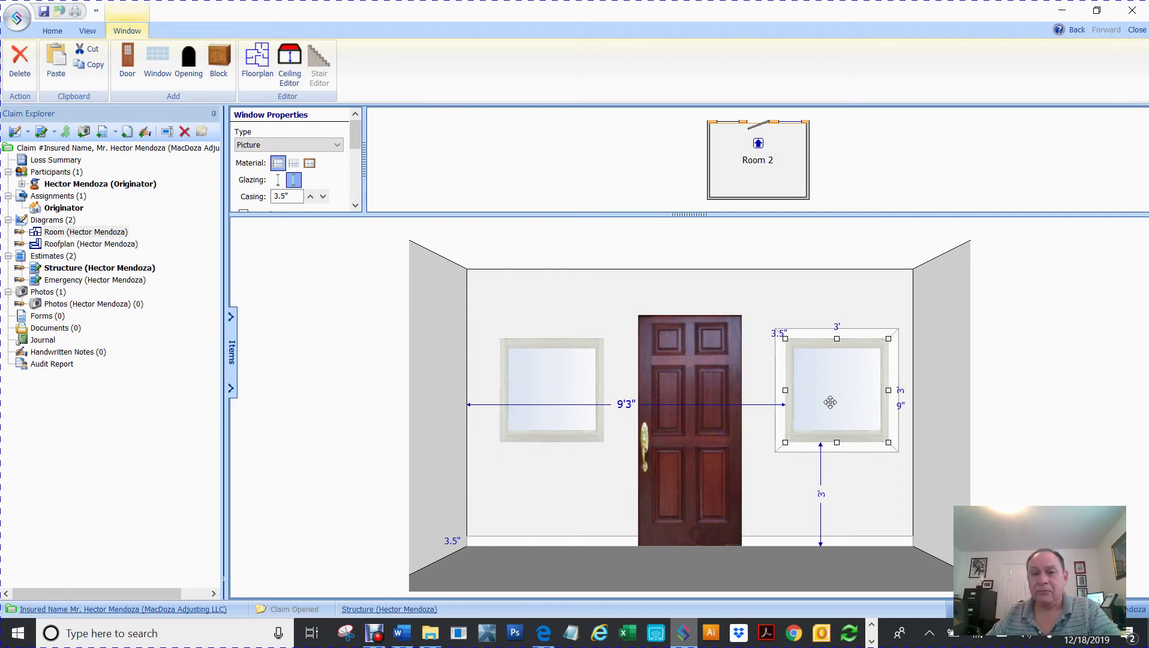
left_click(807, 167)
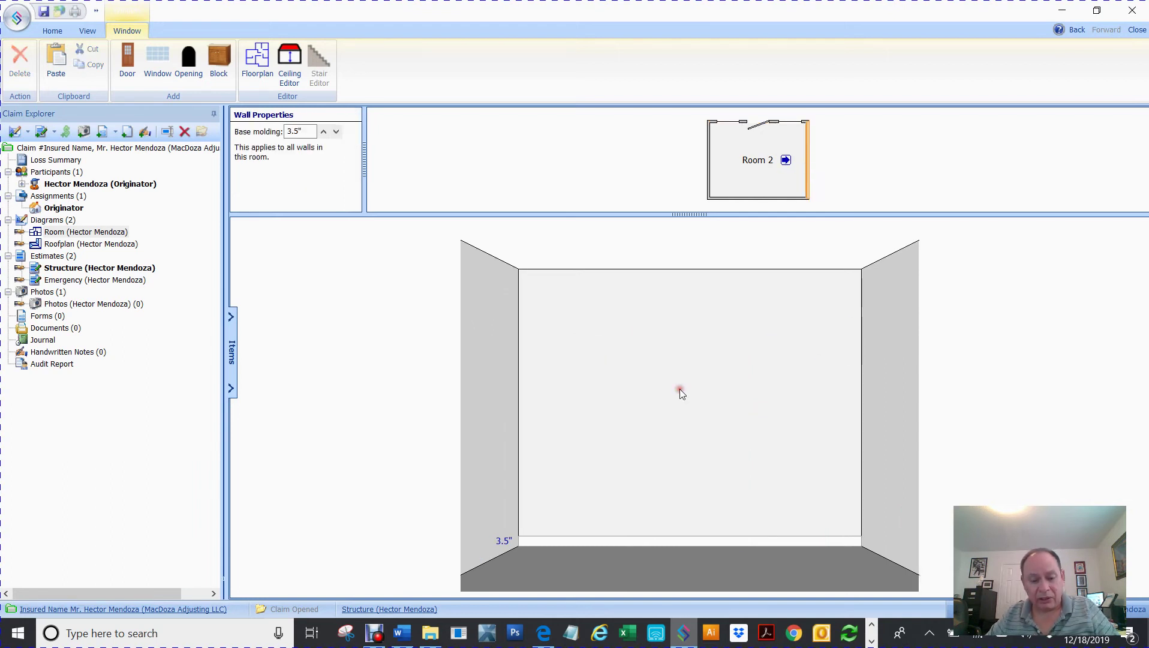
key("ctrl+v")
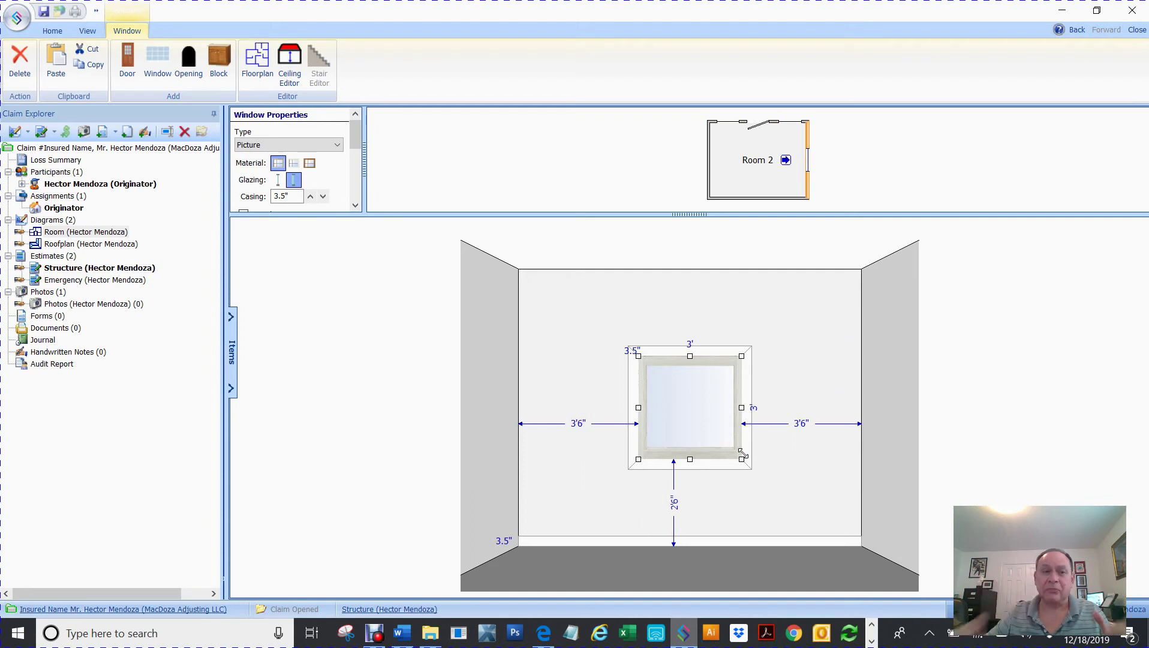
Change the east-wall window's type to Half Round and paste a copy of it onto the west wall
left_click(337, 146)
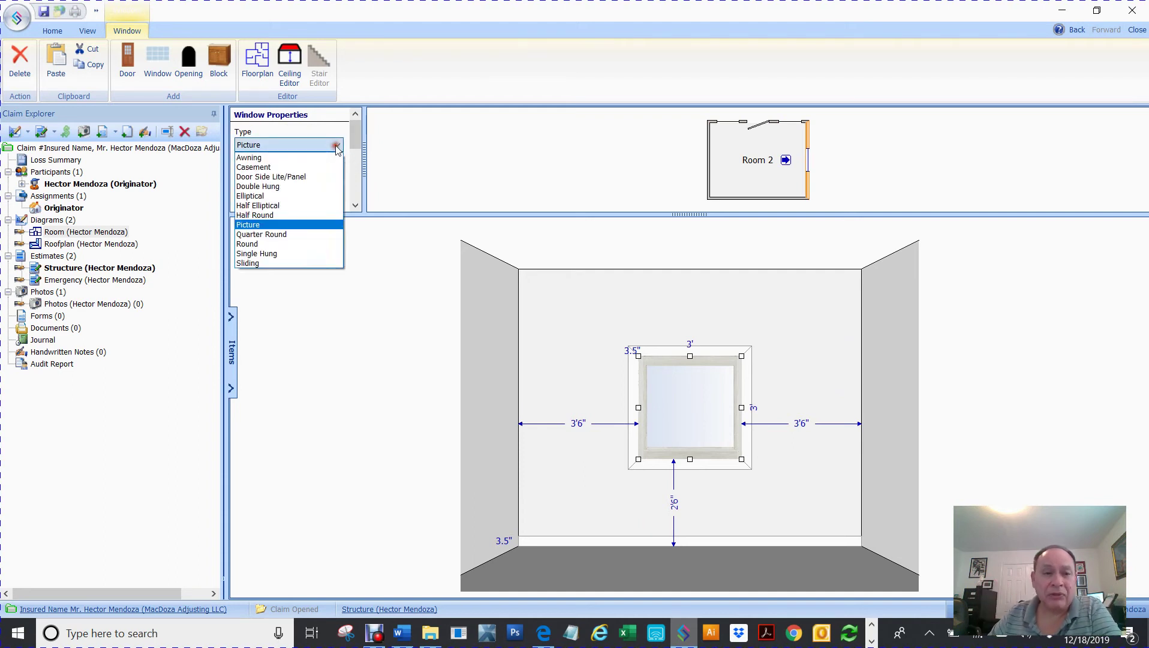
left_click(279, 215)
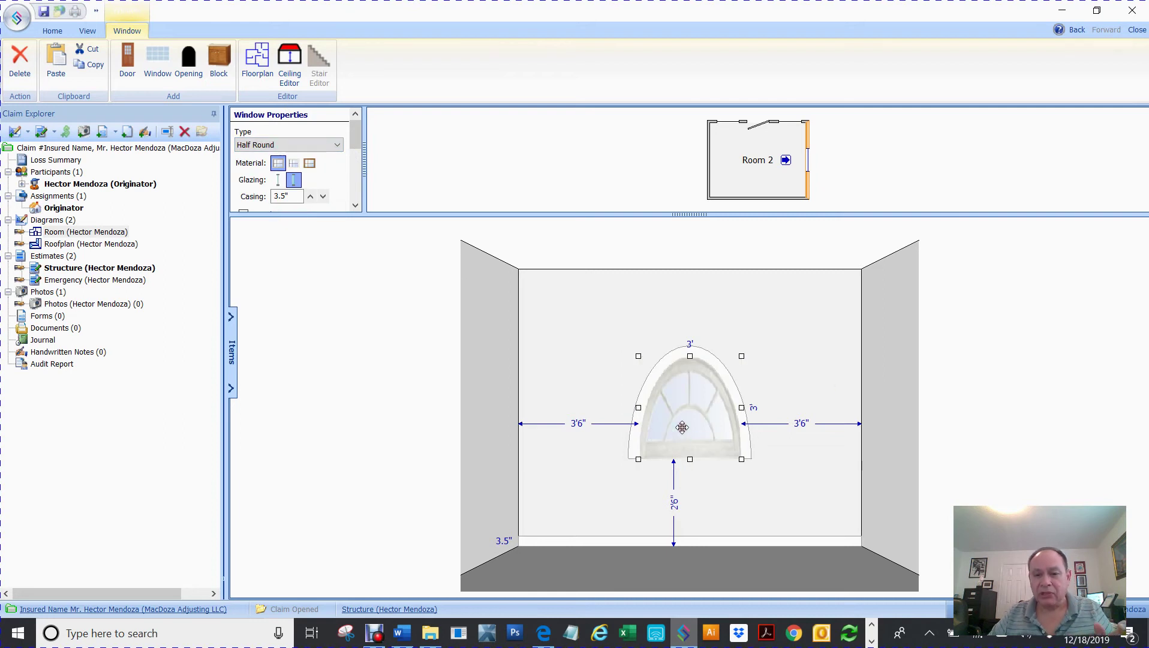
left_click(708, 172)
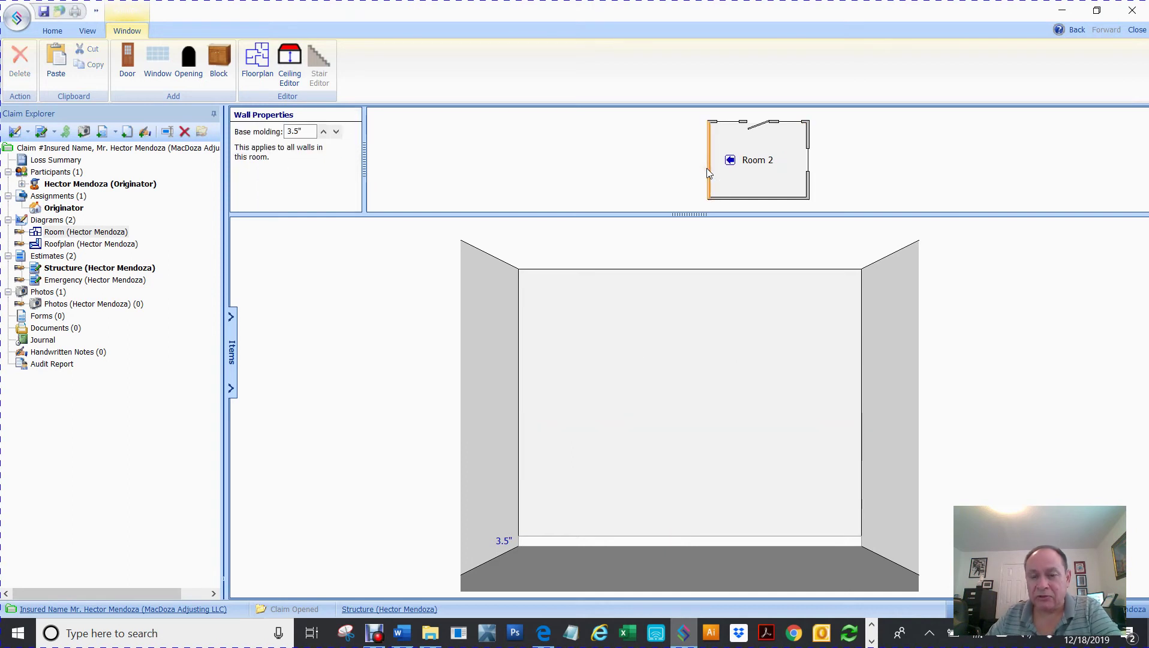
key("ctrl+v")
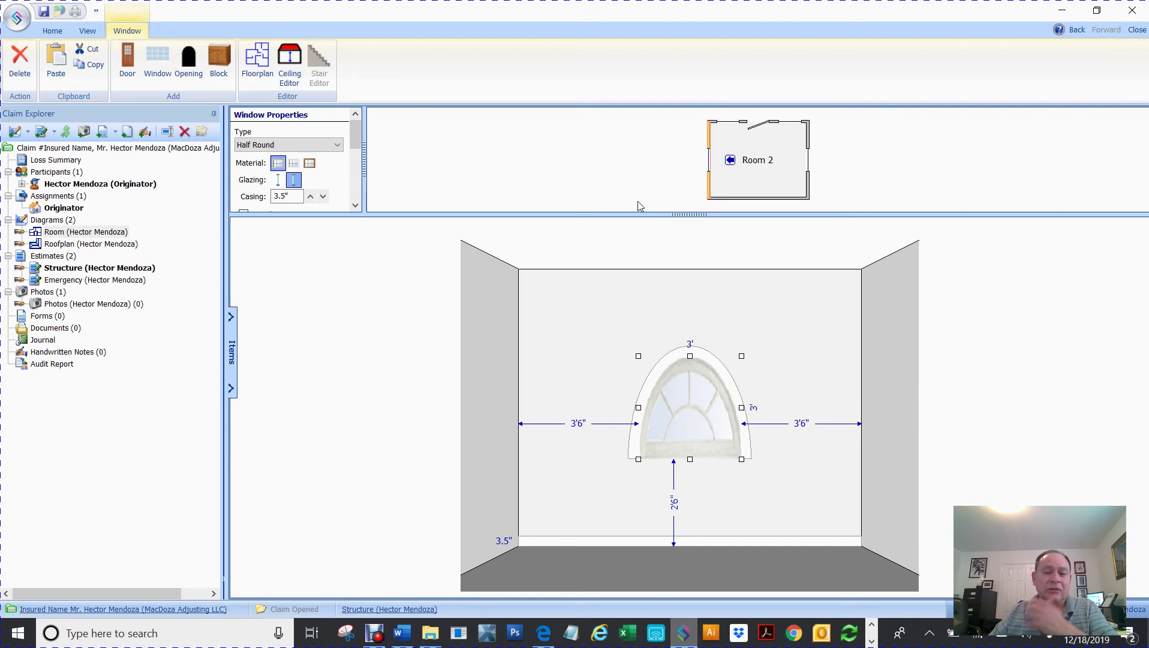
Examine the west-wall window's material, glazing and other options, turning Tinted and Low-E on and off again
left_click(293, 169)
left_click(279, 163)
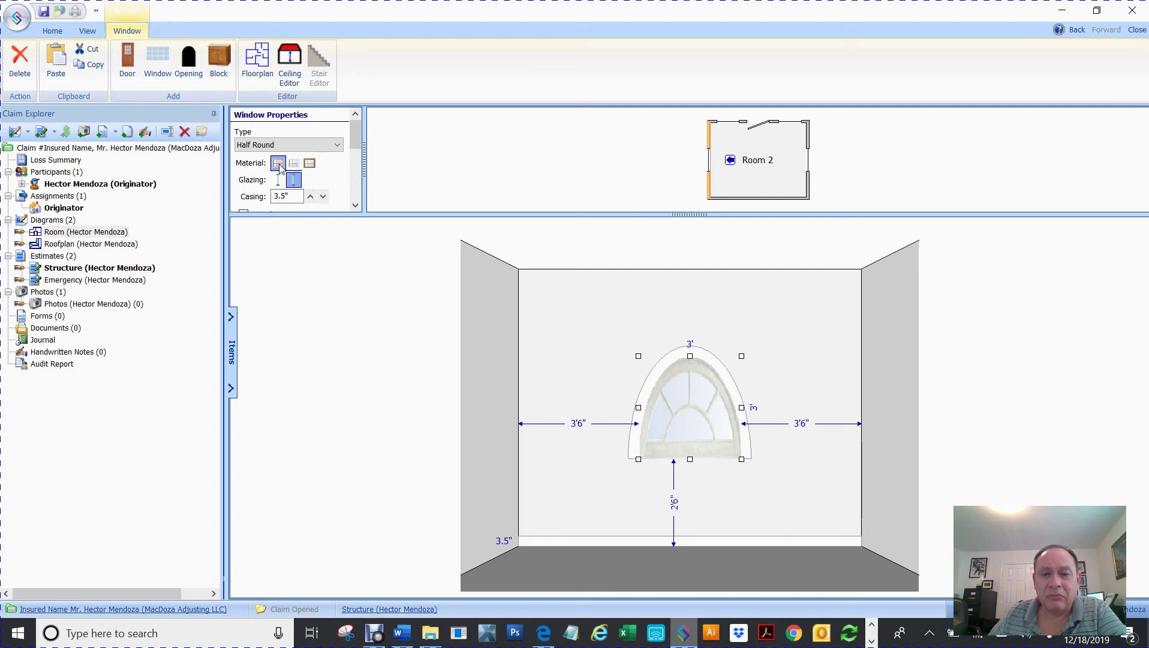
left_click_drag(356, 136, 354, 146)
left_click(244, 157)
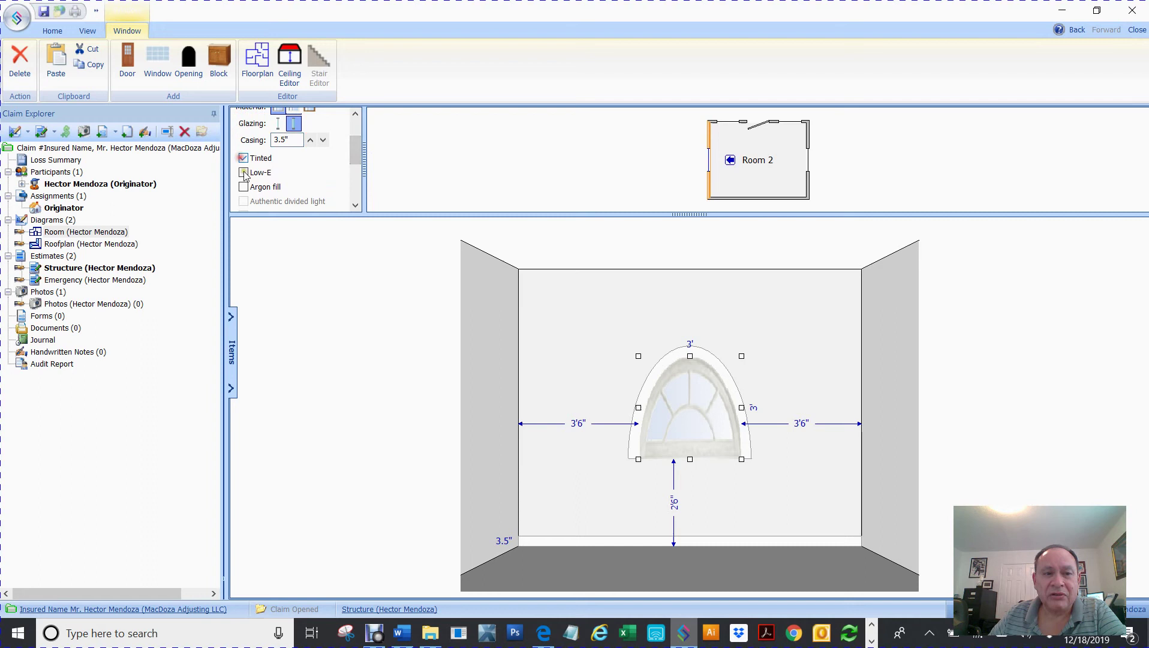
left_click(244, 173)
left_click(244, 173)
left_click(244, 158)
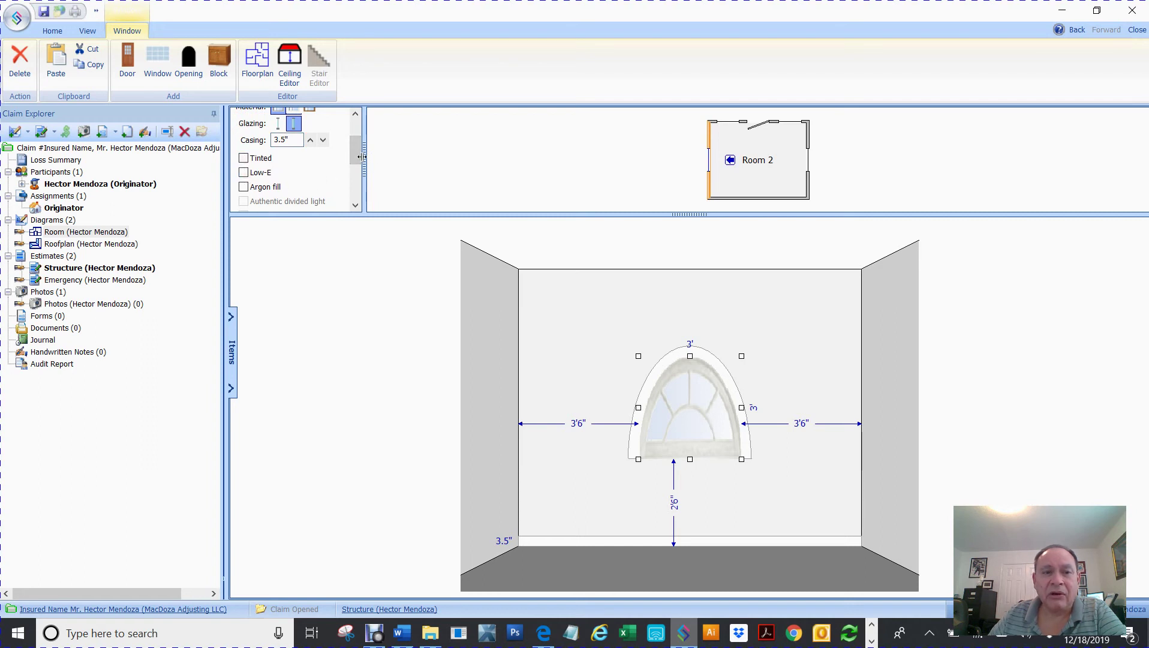
scroll(357, 180, "down", 5)
scroll(348, 204, "up", 3)
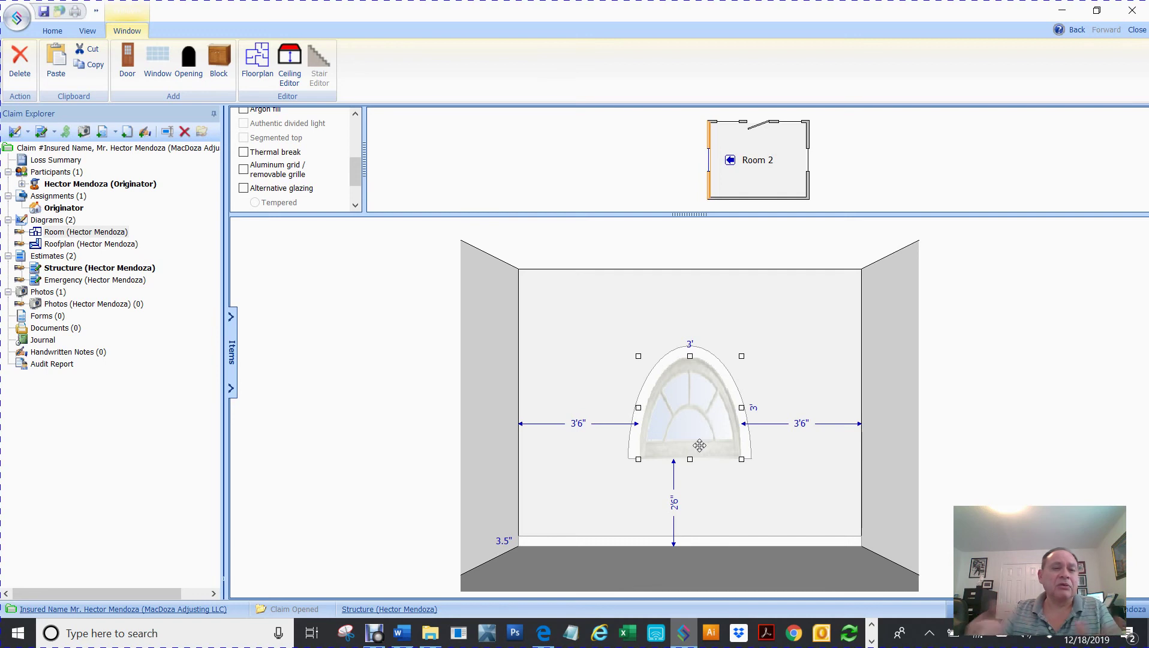
left_click_drag(355, 176, 356, 133)
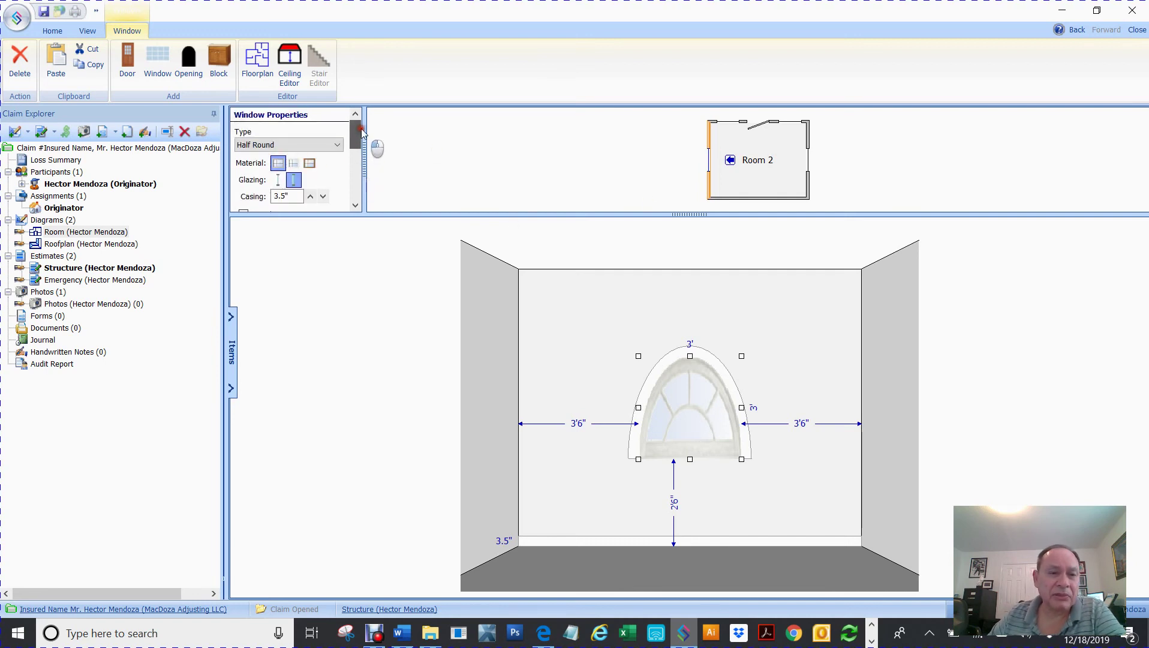
Change the west-wall window's type to Quarter Round, return to the floorplan and deselect the room
left_click(324, 146)
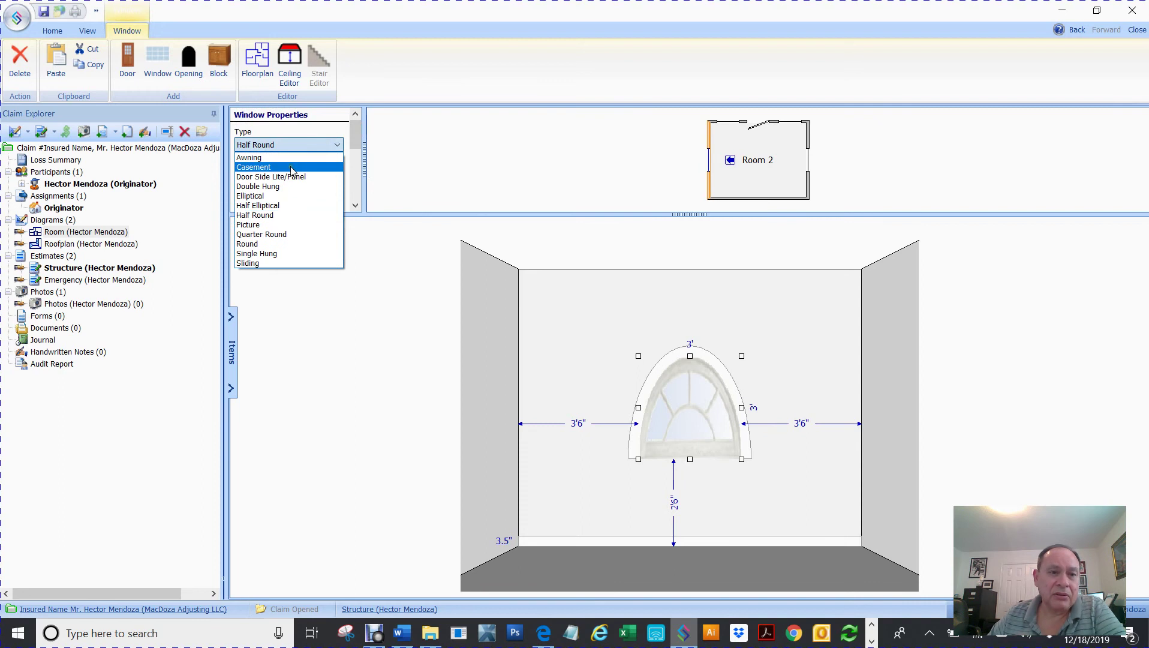
left_click(275, 235)
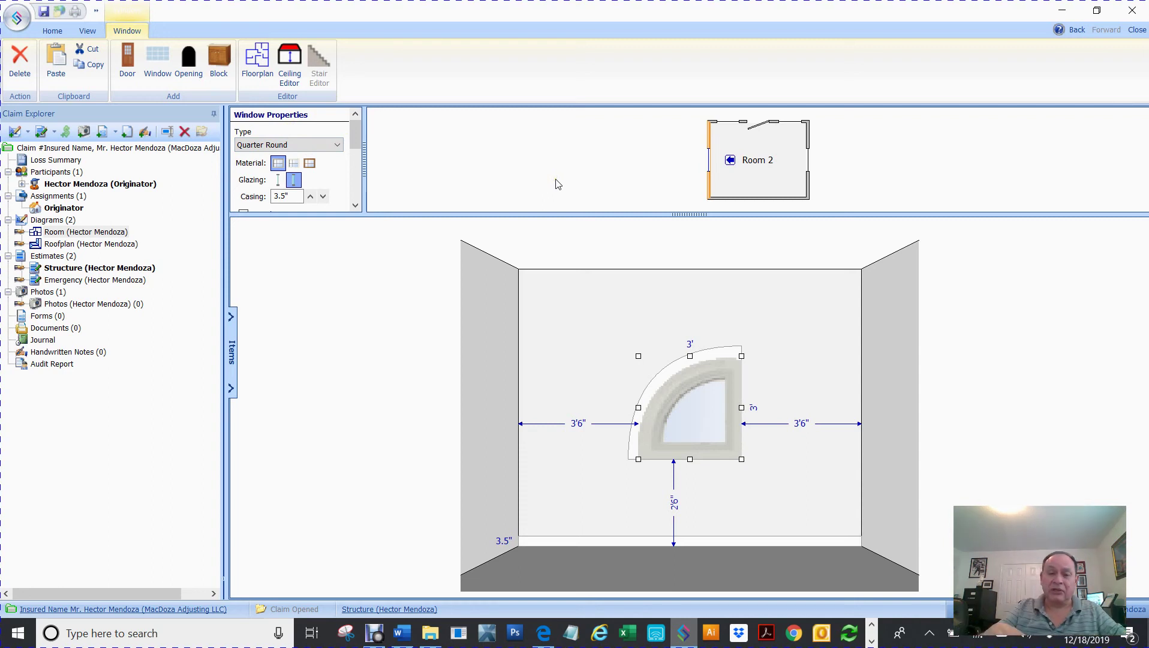
left_click(264, 63)
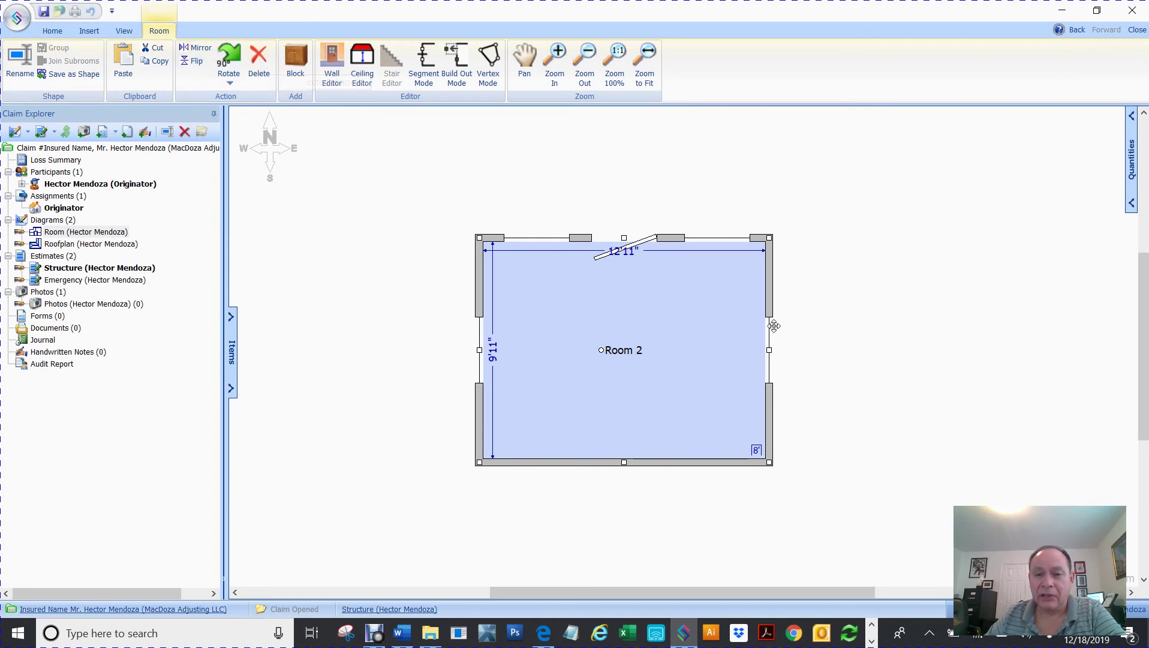
left_click(839, 375)
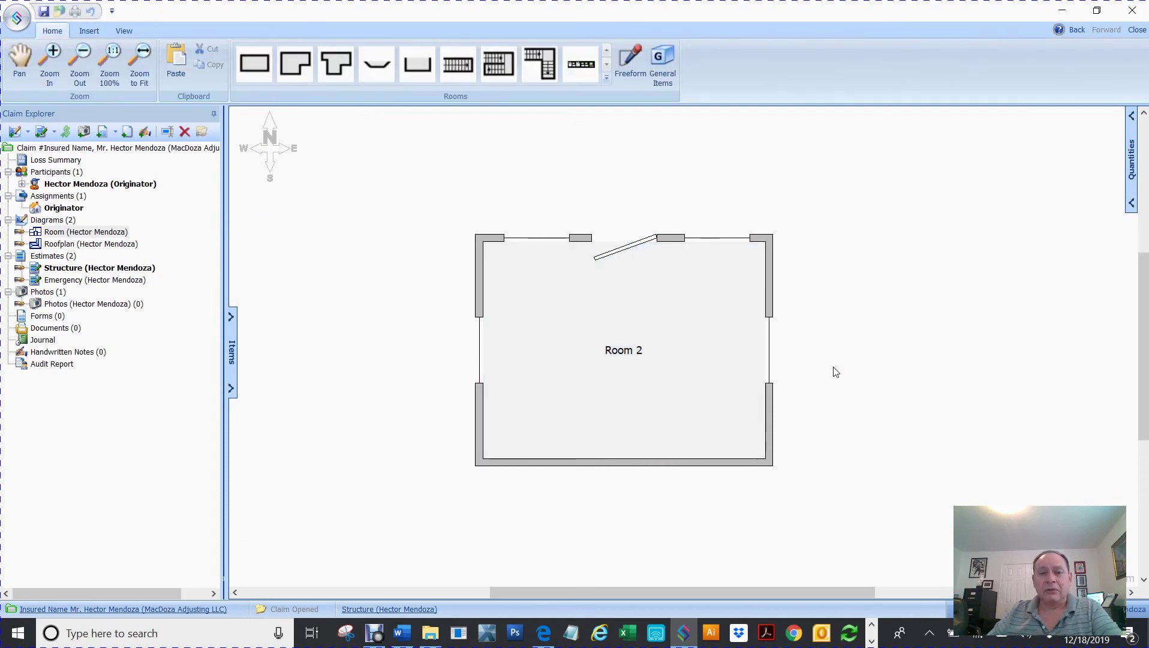
Shift the room around the floorplan with the Pan tool and bring up the diagram's view options
left_click(20, 63)
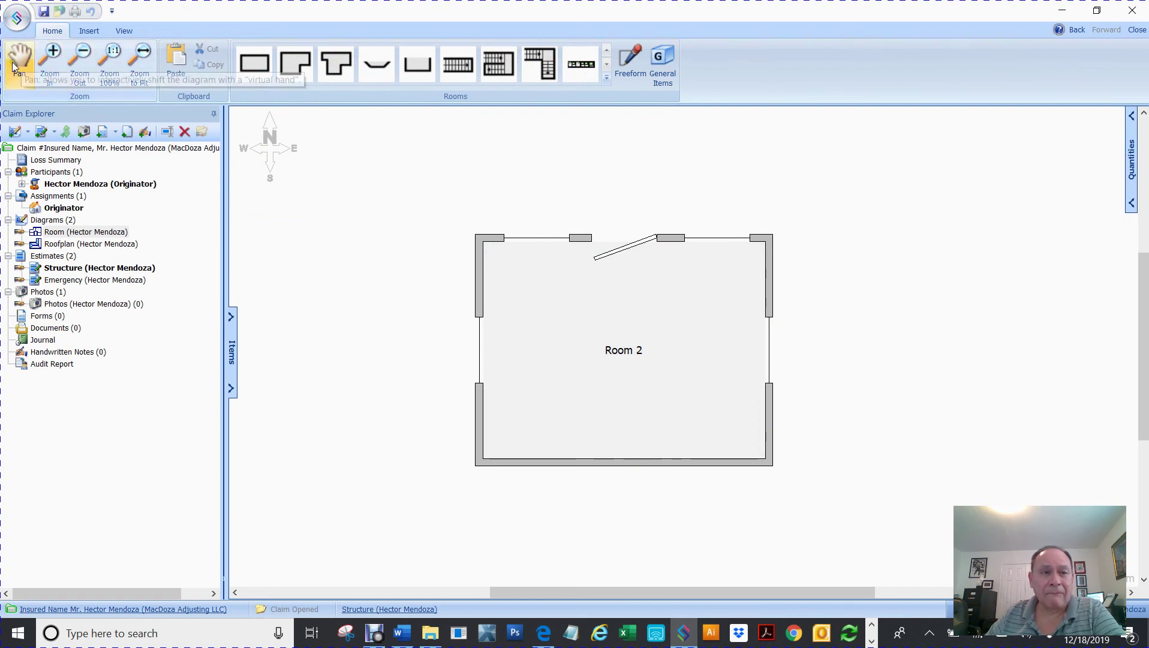
mouse_move(624, 329)
left_mouse_down()
mouse_move(690, 271)
mouse_move(657, 326)
mouse_move(632, 317)
left_mouse_up()
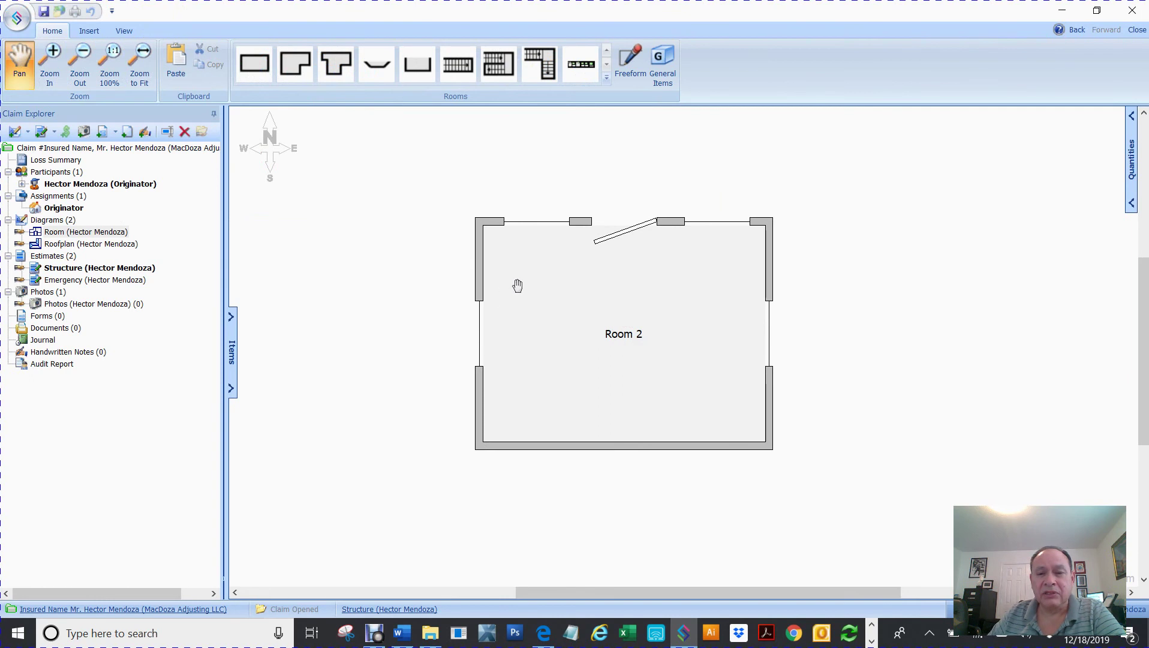
left_click_drag(554, 288, 540, 313)
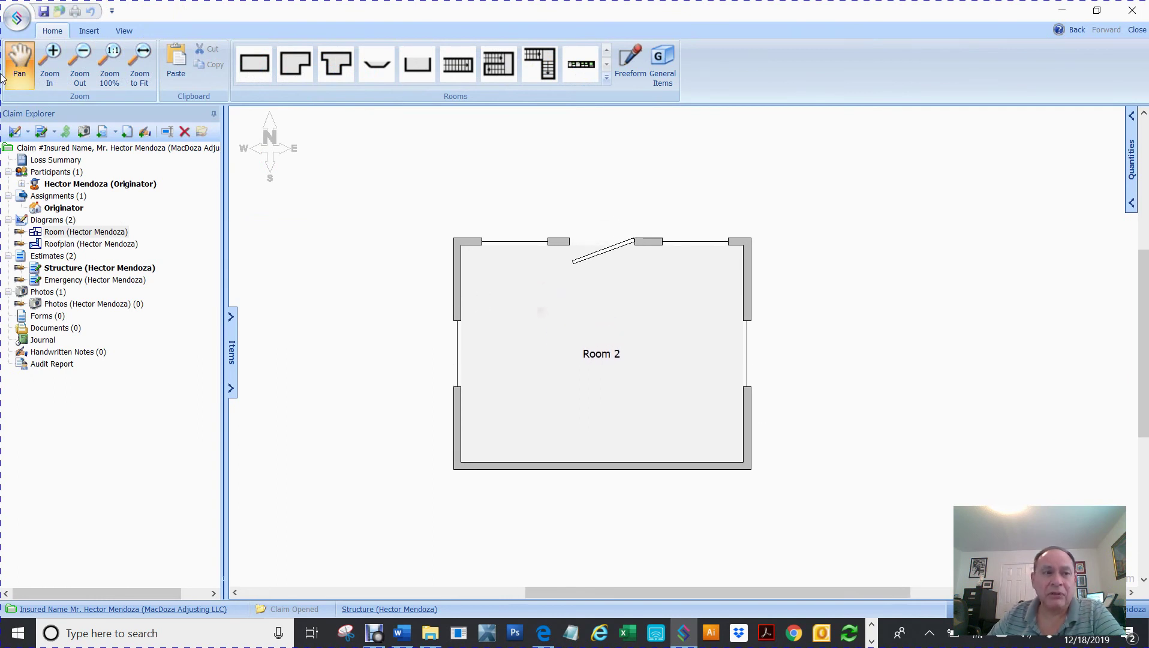
mouse_move(655, 295)
left_mouse_down()
mouse_move(667, 284)
mouse_move(647, 291)
left_mouse_up()
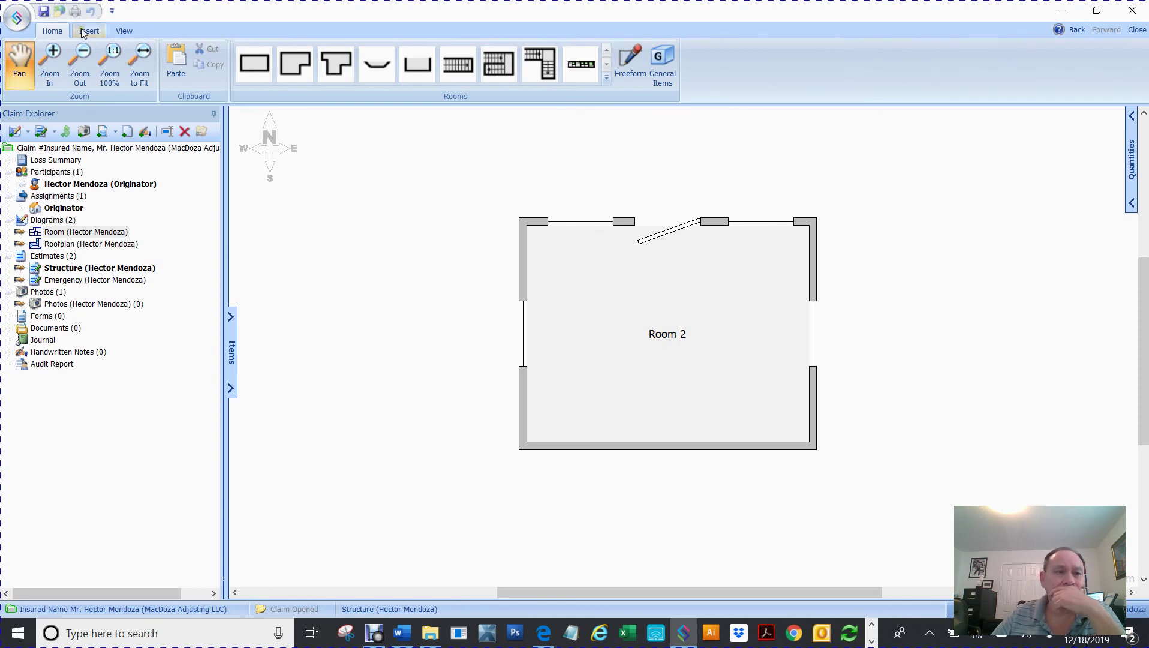
left_click(124, 30)
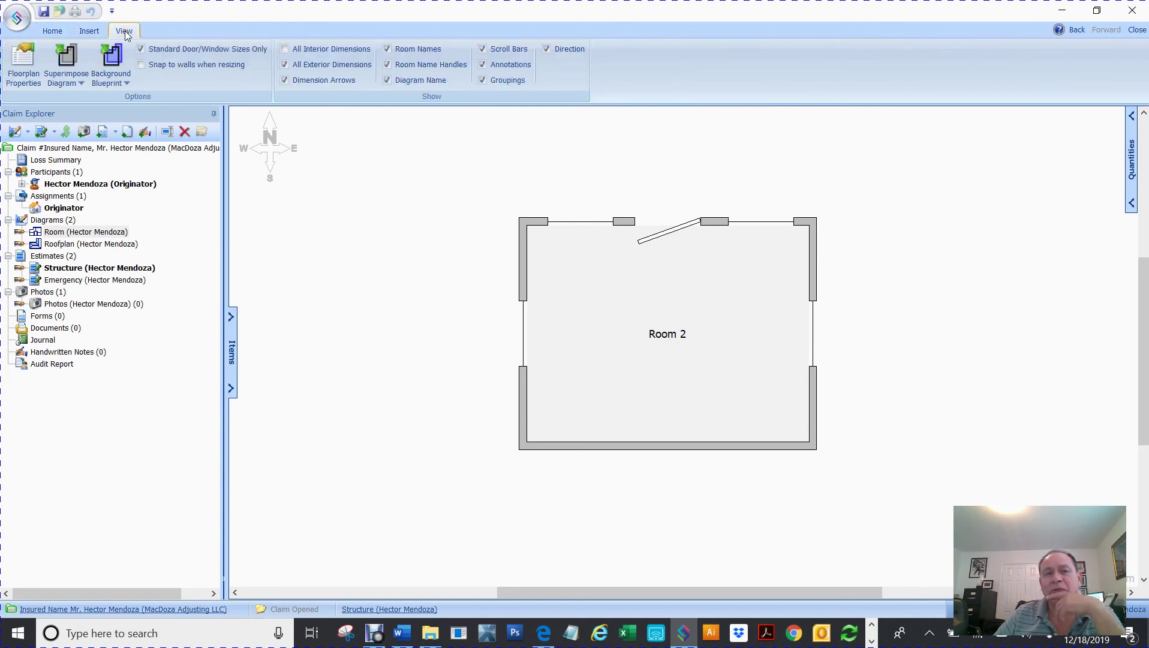
Zoom the floorplan out and back in around Room 2, and look over the diagram's view options
left_click(50, 31)
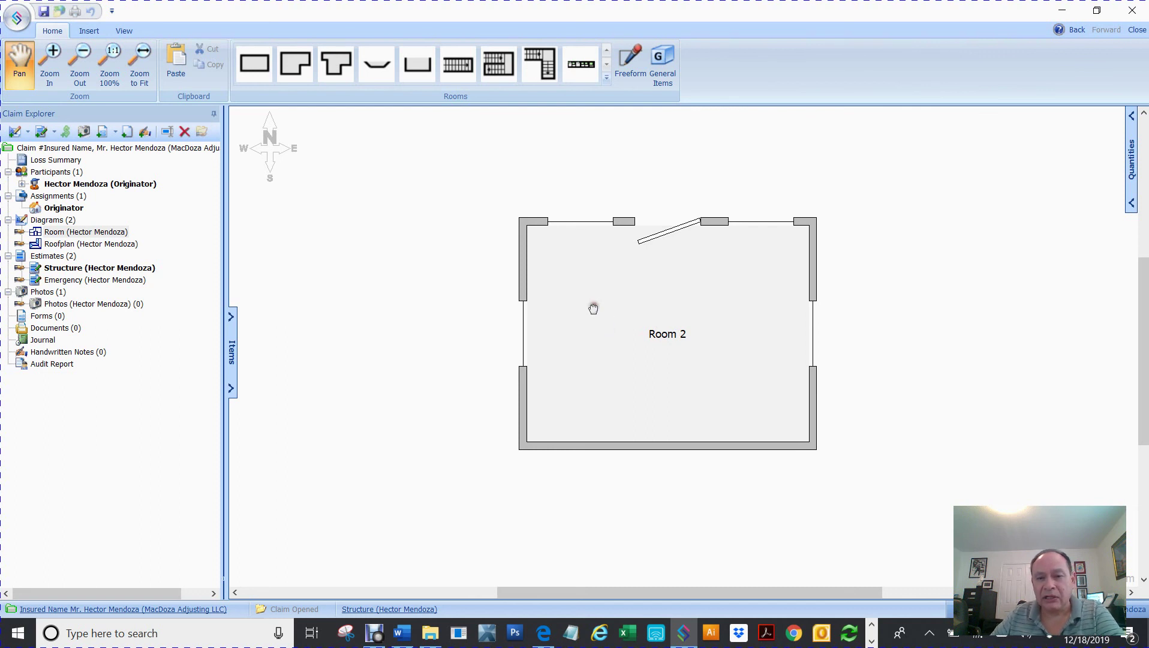
scroll(595, 313, "down", 3)
scroll(658, 295, "up", 2)
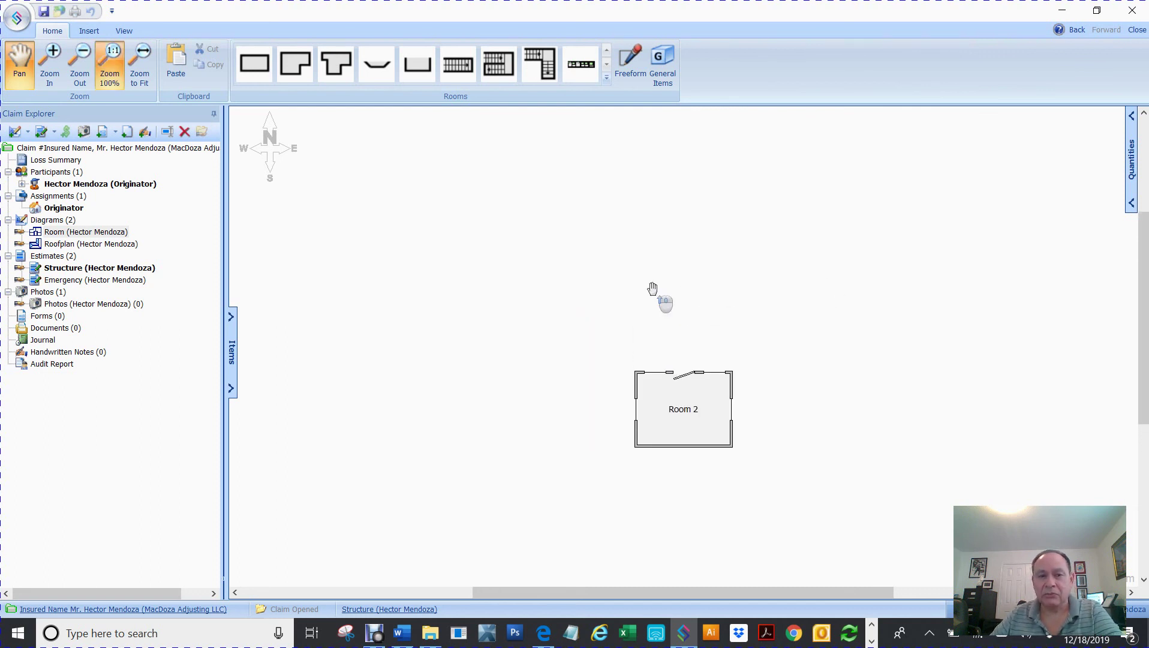
scroll(658, 294, "down", 2)
scroll(690, 351, "up", 3)
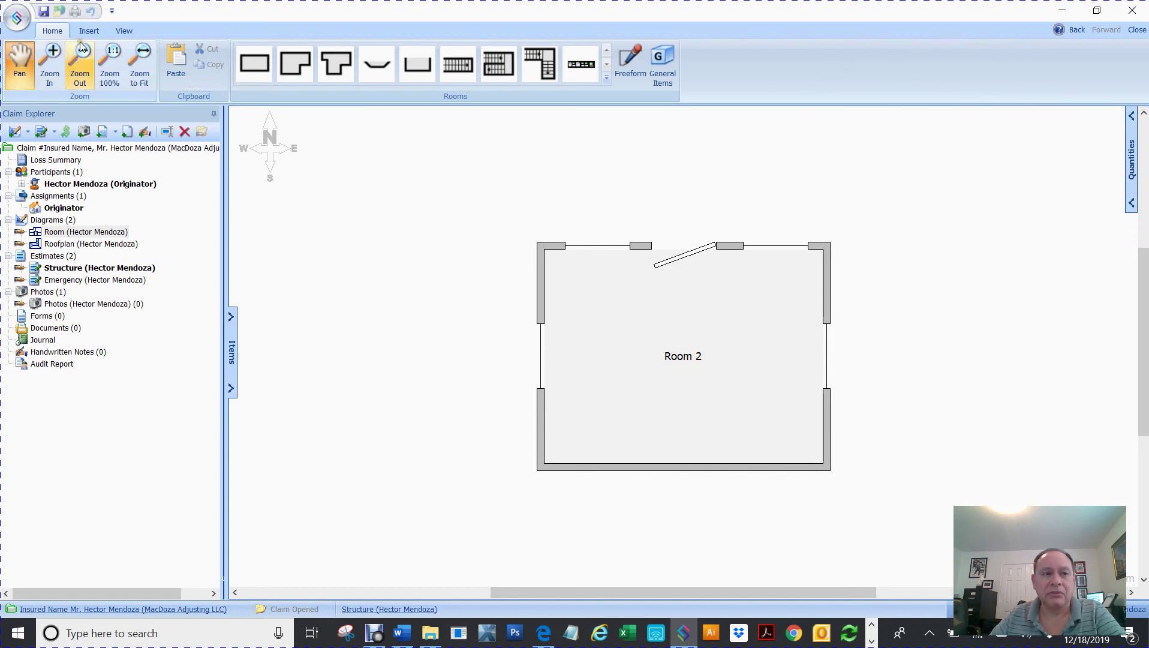
left_click(124, 32)
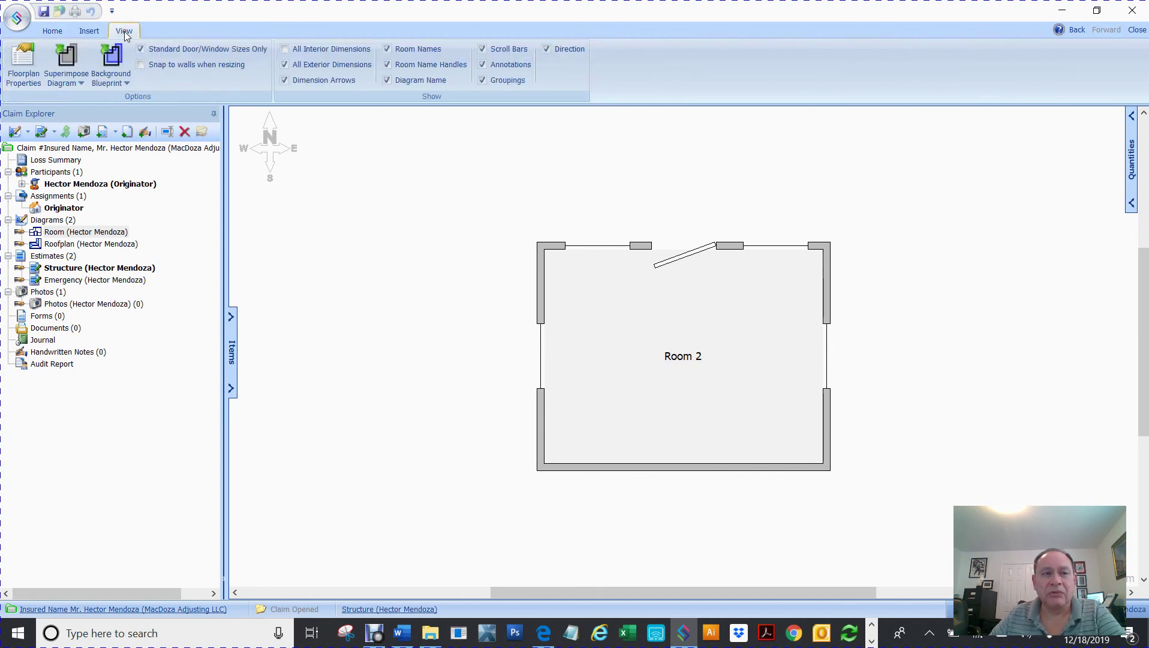
left_click(49, 32)
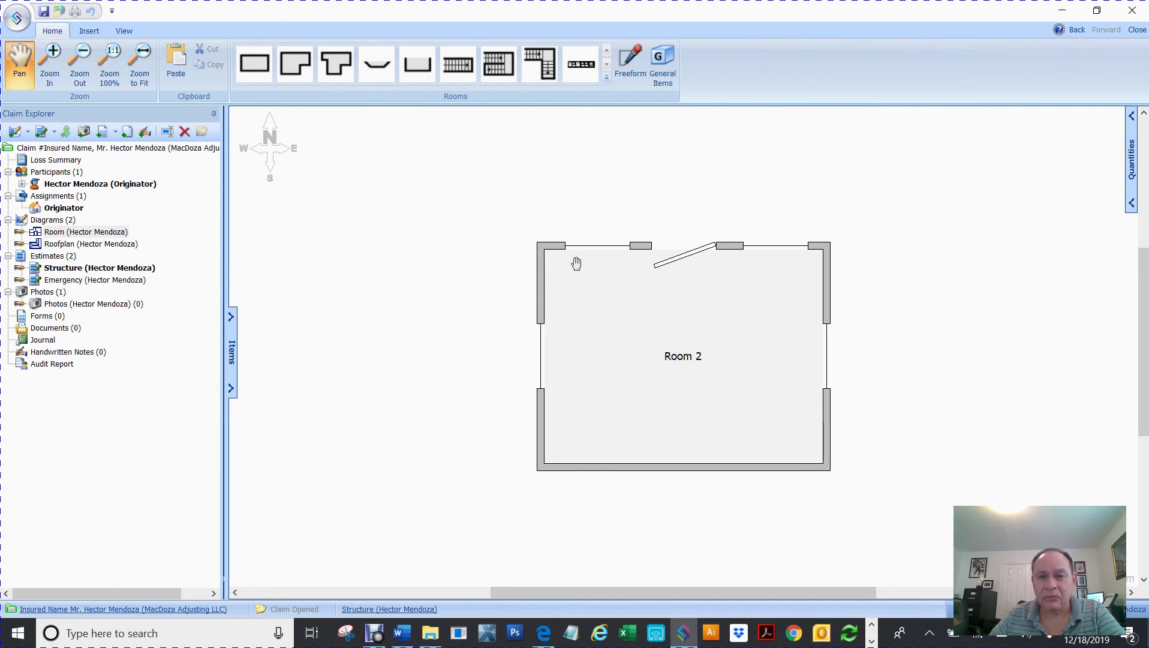
Leave Pan mode by reopening the Room diagram from the claim's diagrams, and select Room 2 on the floorplan
left_click(541, 282)
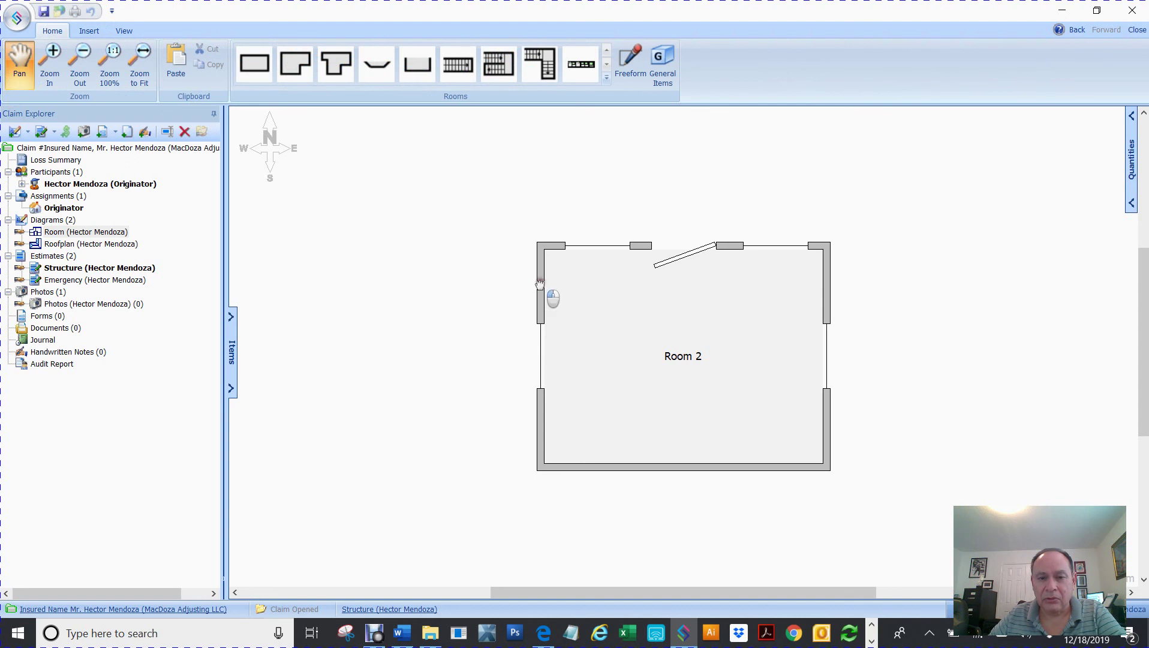
left_click_drag(675, 314, 679, 314)
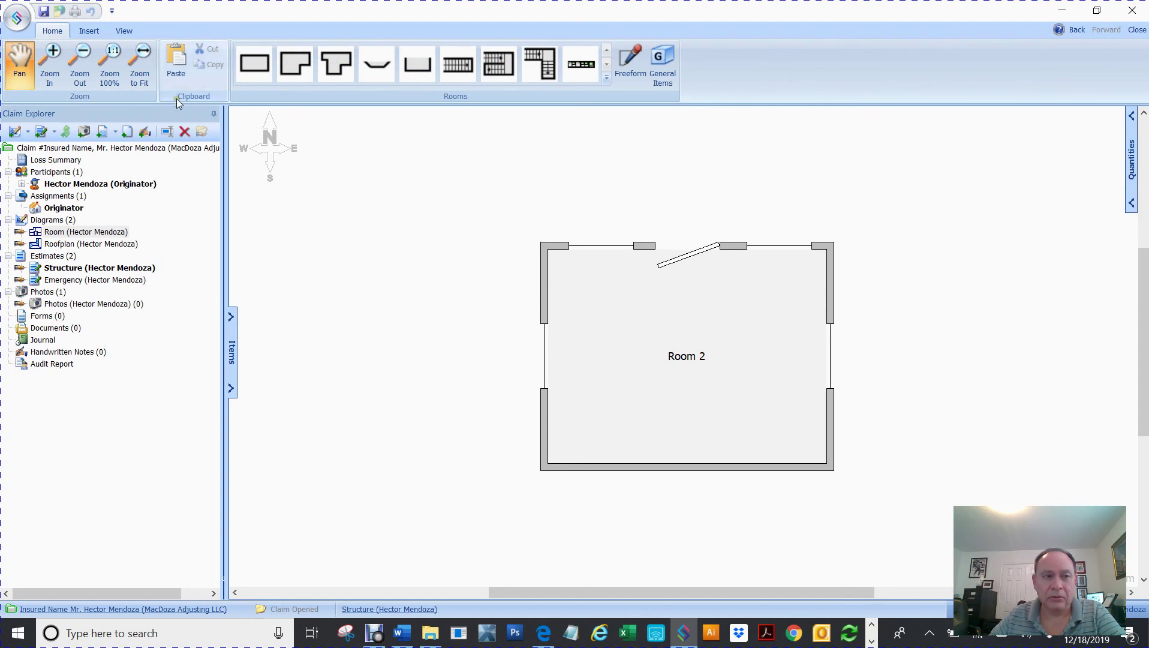
double_click(66, 232)
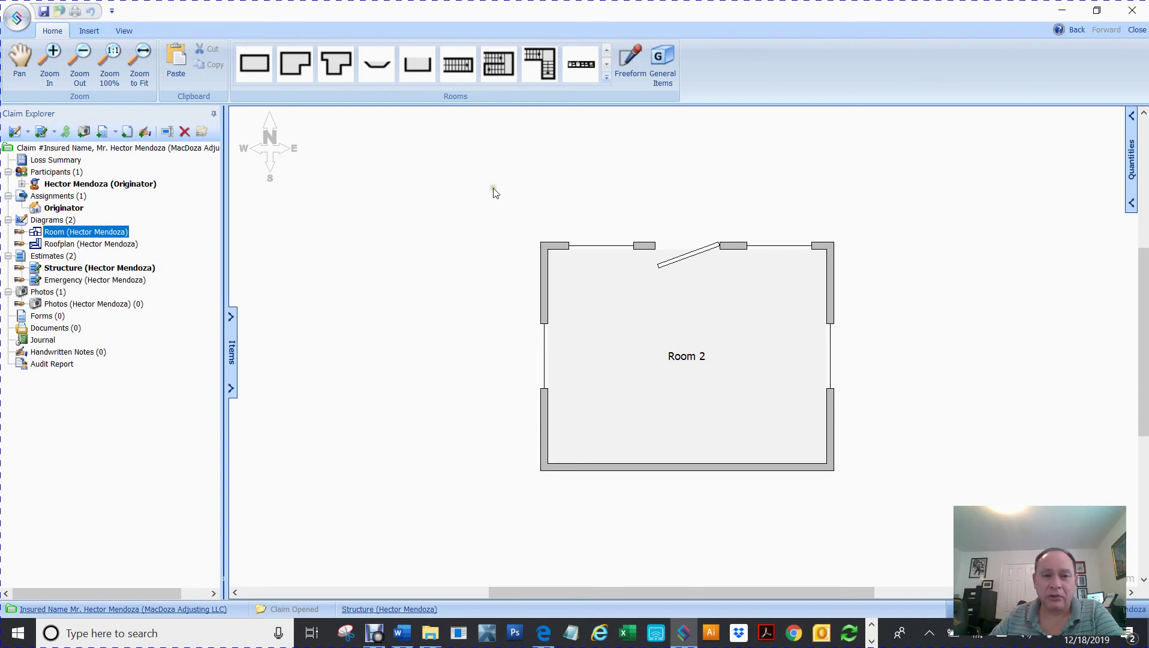
left_click(544, 280)
left_click(455, 245)
left_click(67, 232)
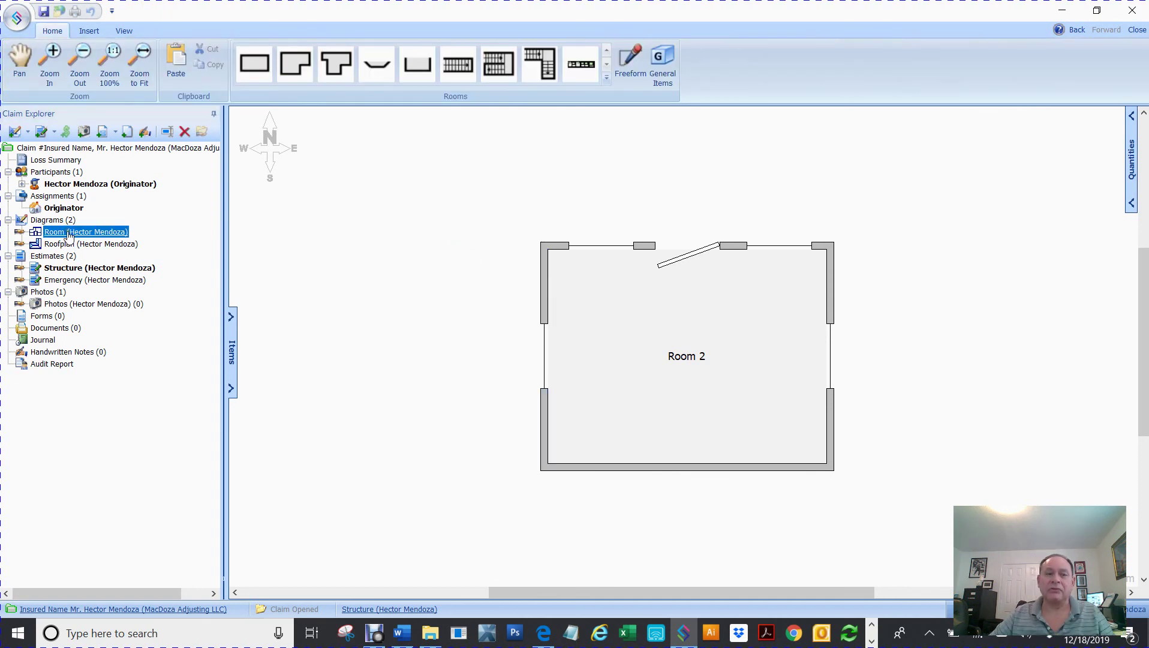
left_click(399, 216)
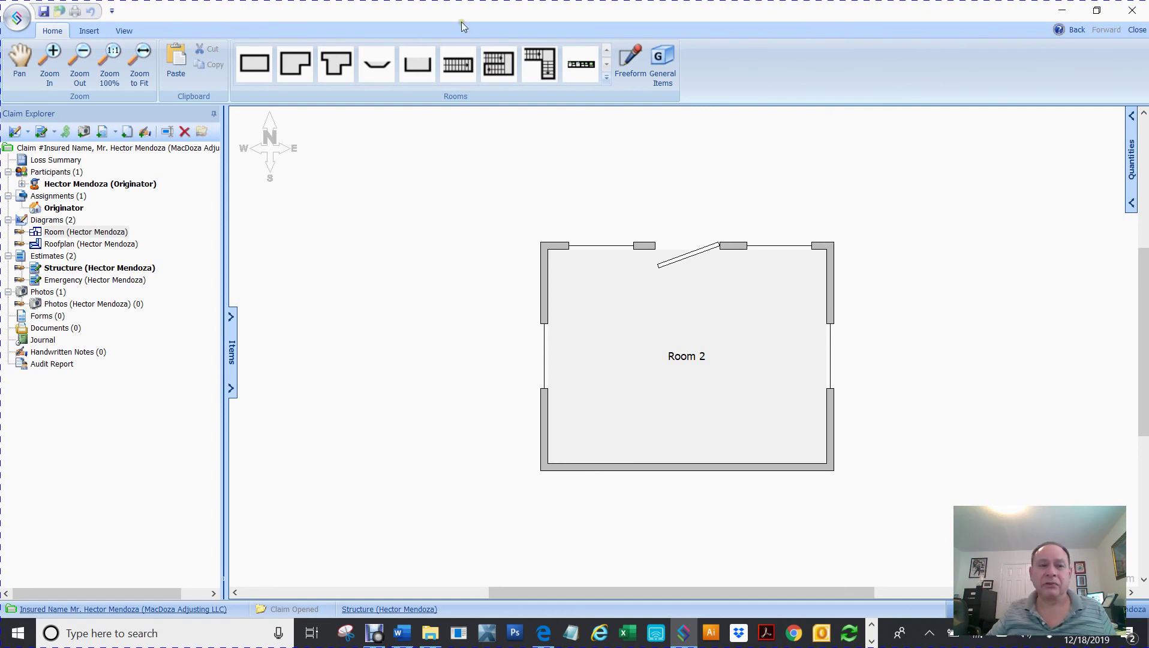
left_click(683, 319)
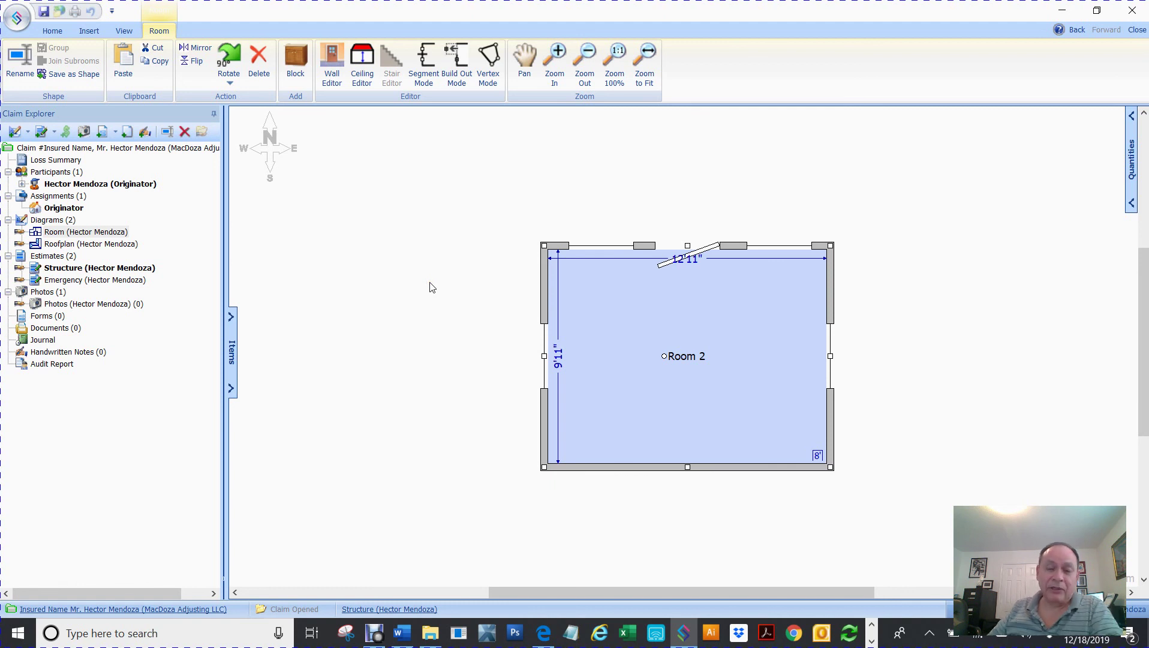
Switch to the Word document Becoming an independent Adjuster.docx and highlight the contact e-mail address
left_click(401, 632)
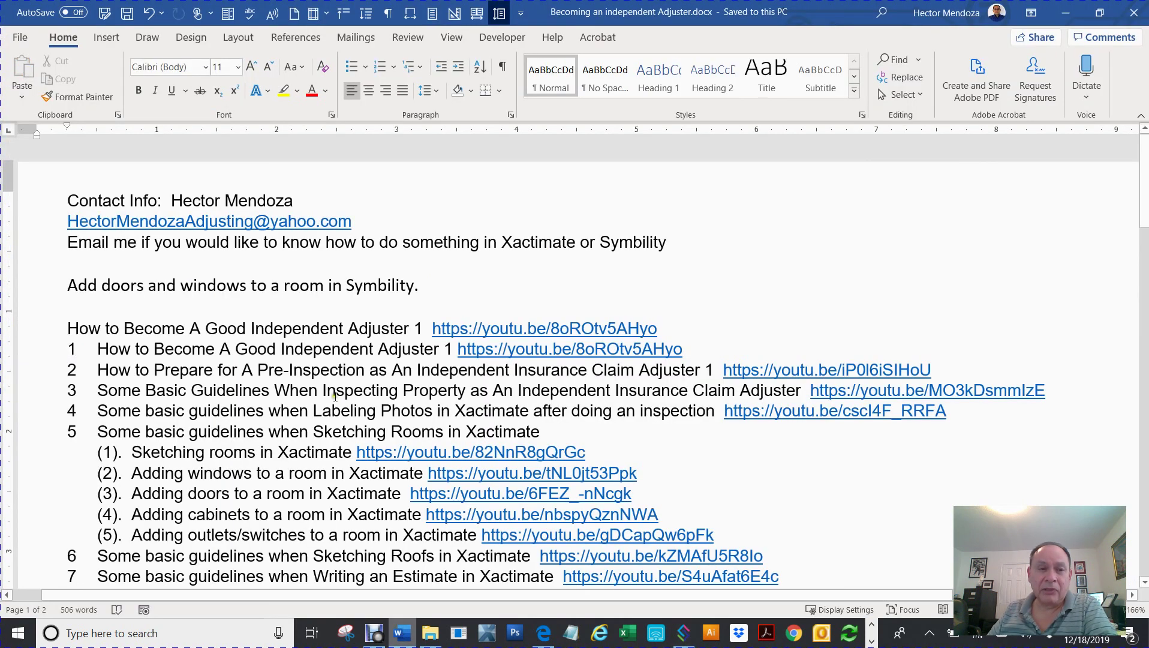
triple_click(236, 222)
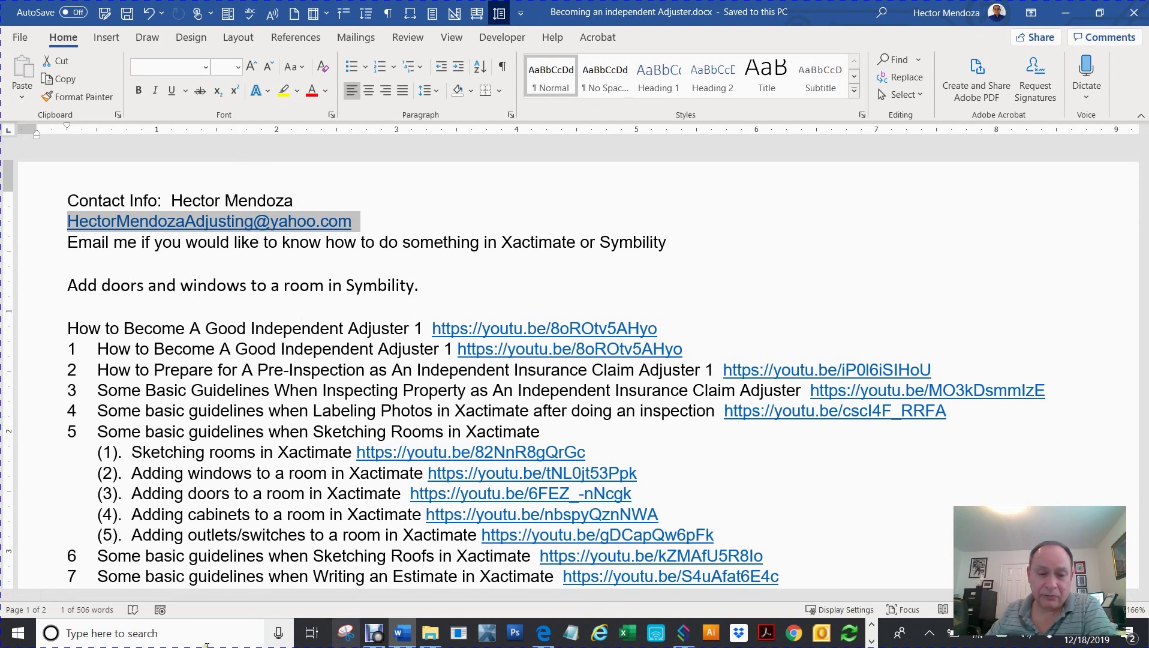
left_click(374, 635)
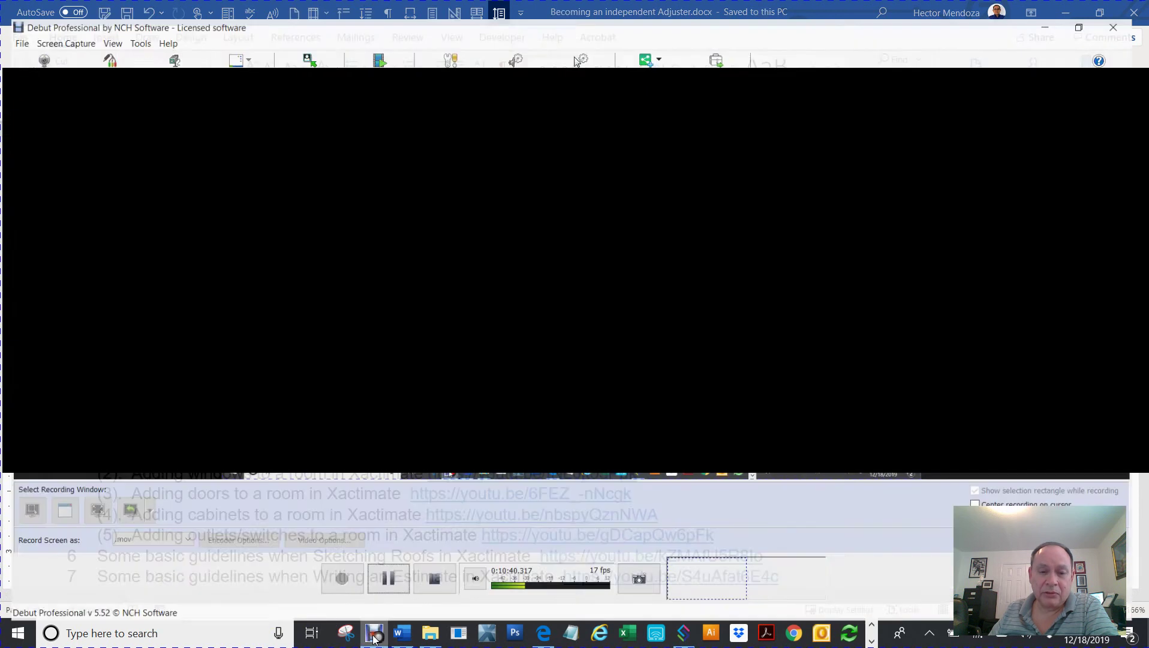